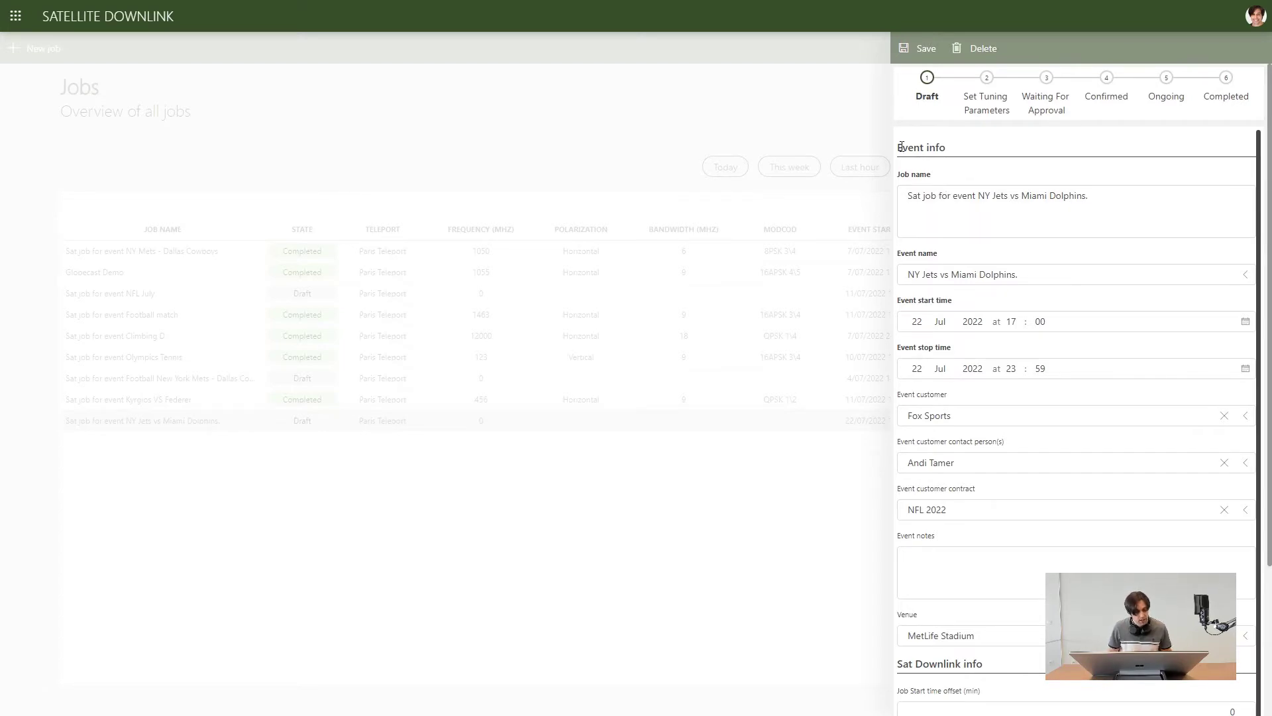
Review the draft job's event info, start and stop time offsets, and available teleports
{"action": "left_click_drag", "start_coordinate": [898, 147], "coordinate": [954, 147]}
{"action": "left_click", "coordinate": [982, 145]}
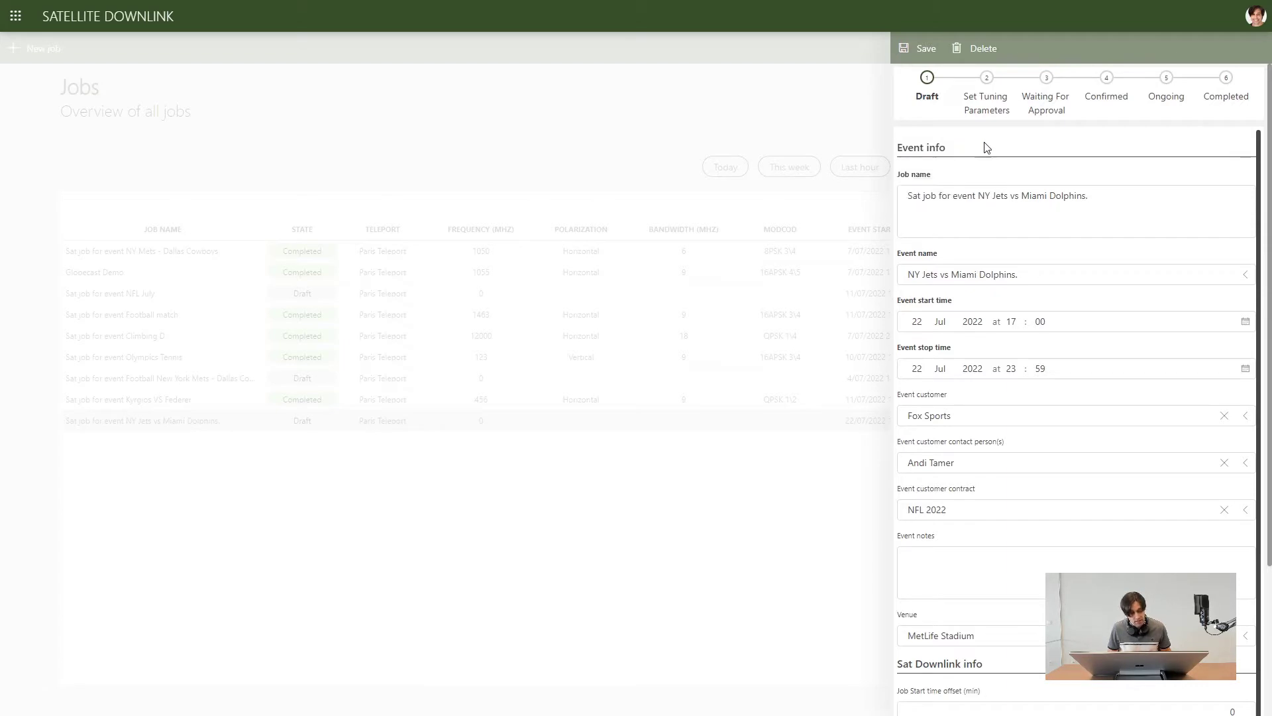
{"action": "scroll", "coordinate": [977, 221], "scroll_direction": "down", "scroll_amount": 1}
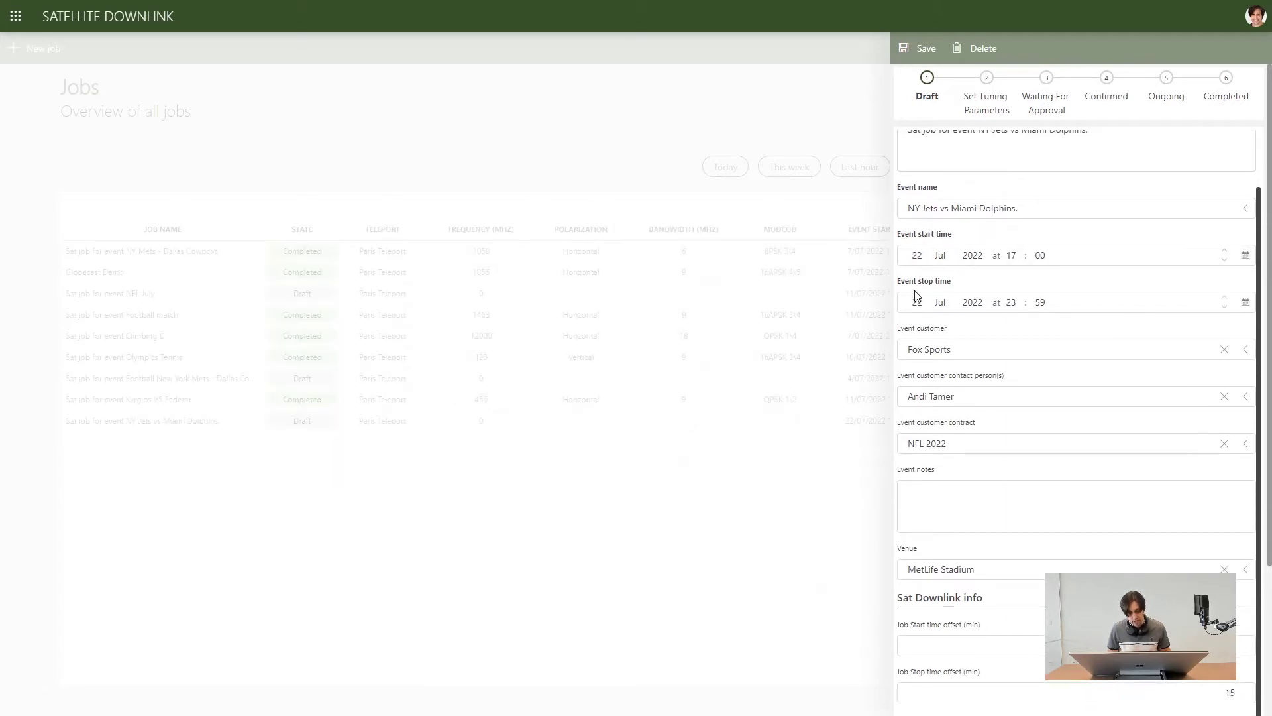
{"action": "scroll", "coordinate": [927, 278], "scroll_direction": "down", "scroll_amount": 1}
{"action": "scroll", "coordinate": [923, 291], "scroll_direction": "down", "scroll_amount": 3}
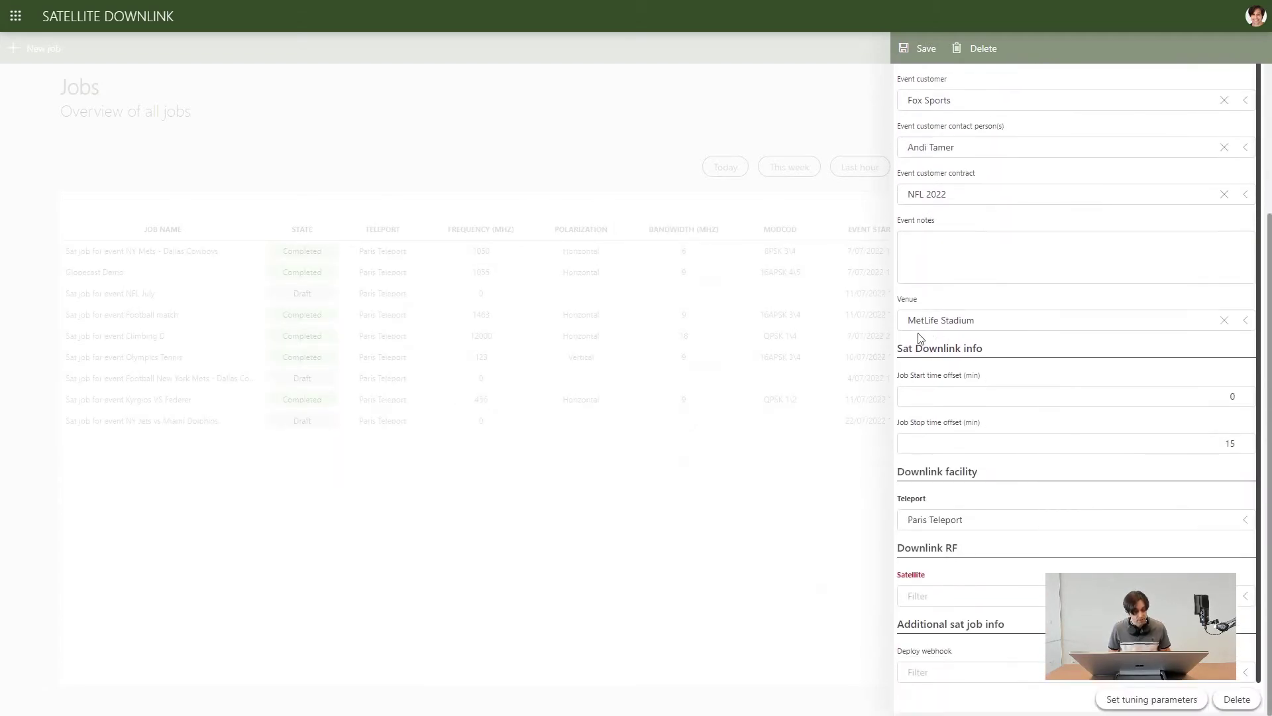
{"action": "left_click", "coordinate": [954, 396]}
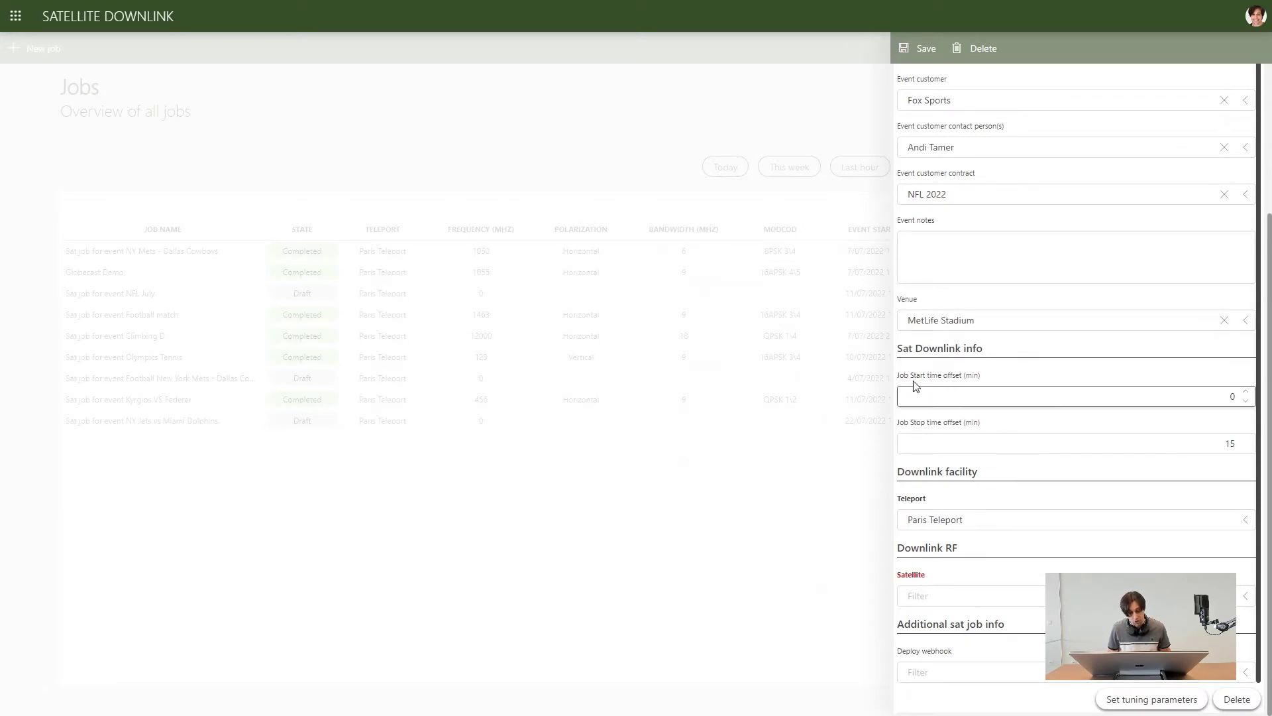
{"action": "left_click", "coordinate": [928, 446]}
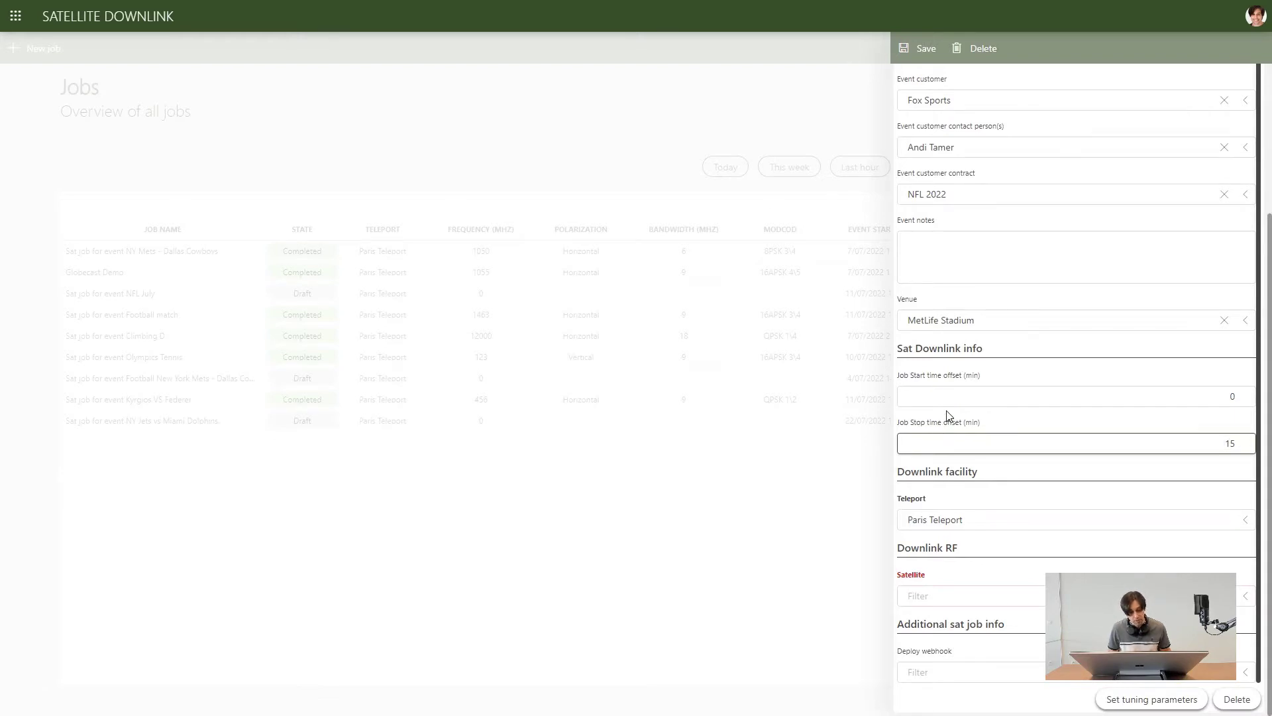
{"action": "left_click", "coordinate": [991, 527]}
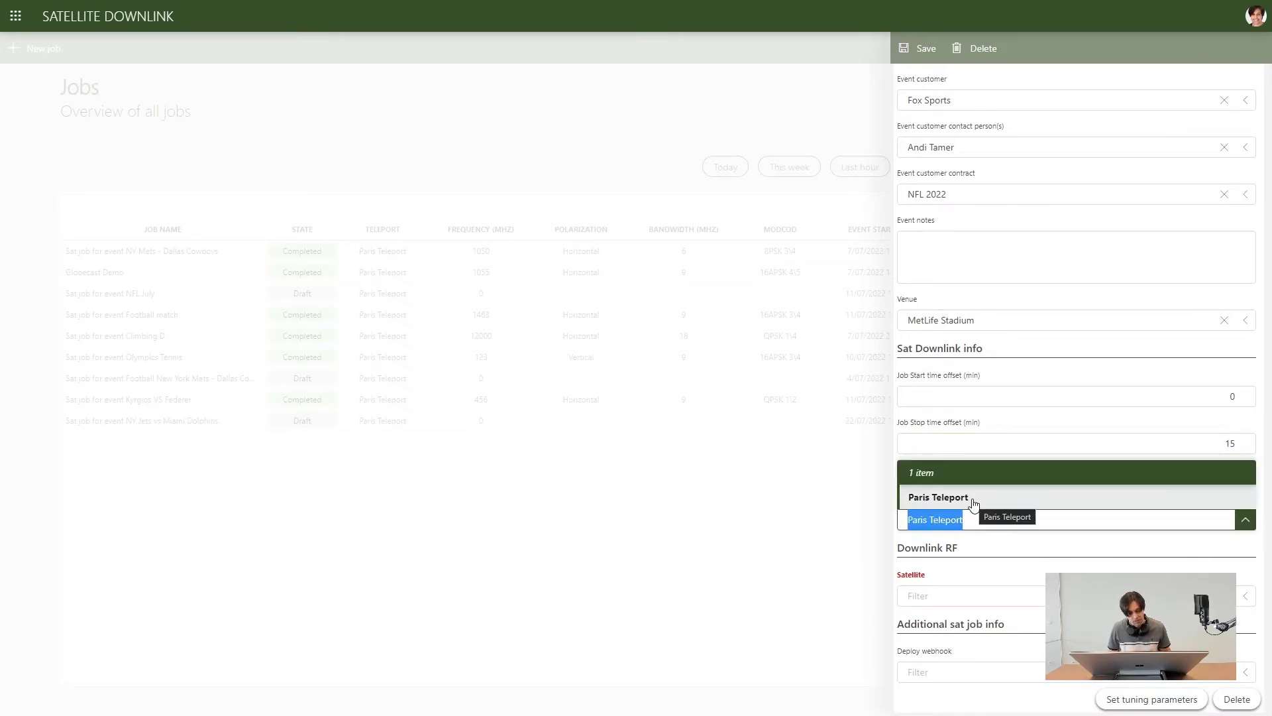
{"action": "left_click", "coordinate": [1045, 419]}
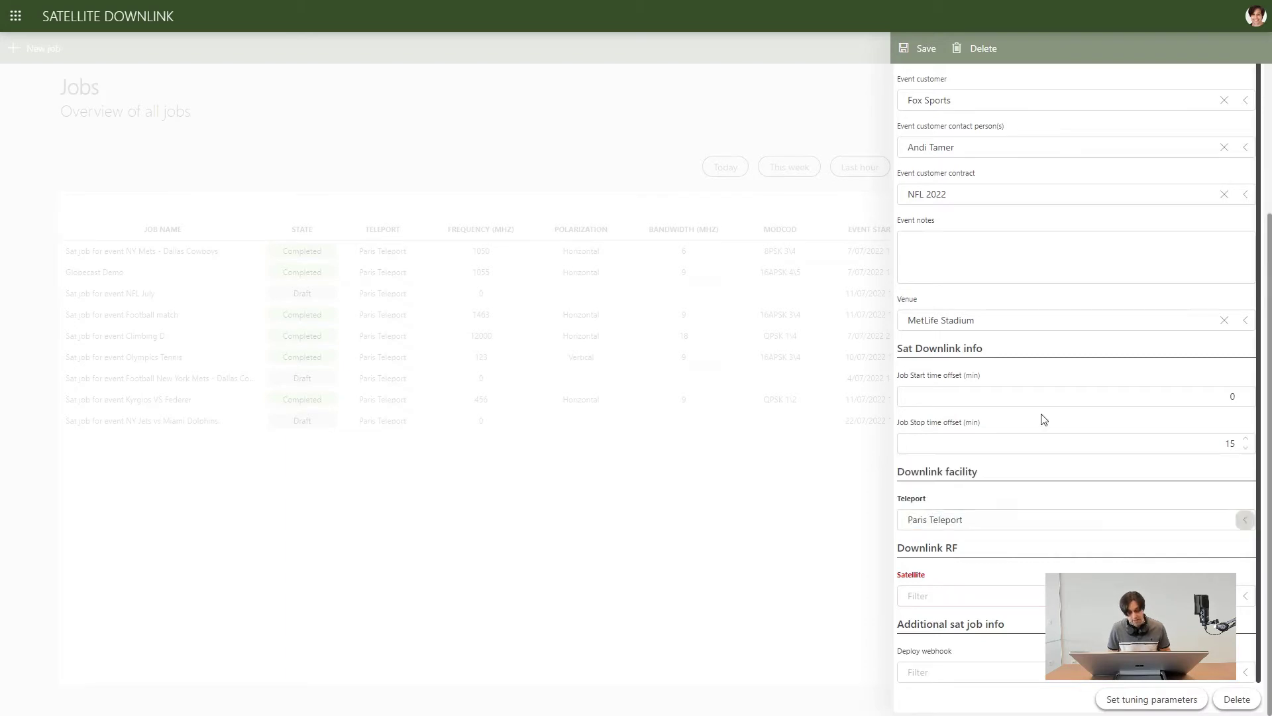
Open the job's satellite choices and examine the overview statistics in the Satellite Data app
{"action": "left_click", "coordinate": [927, 596]}
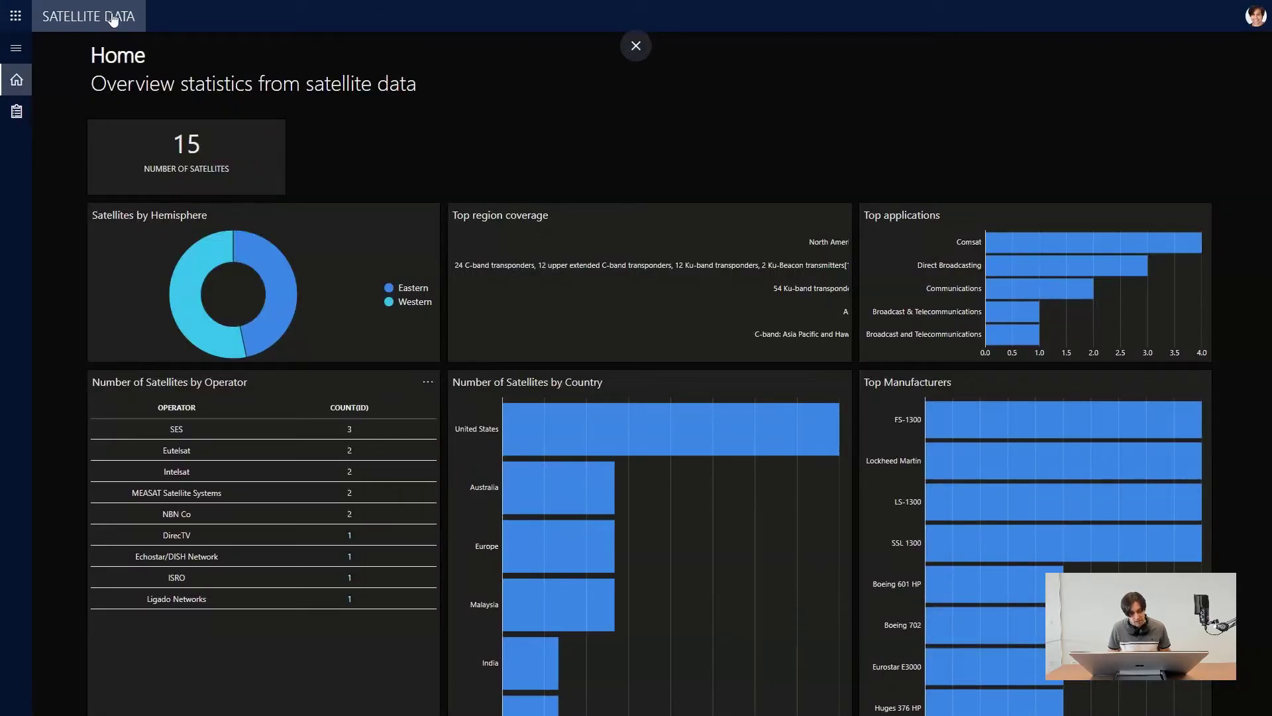
{"action": "scroll", "coordinate": [656, 112], "scroll_direction": "down", "scroll_amount": 2}
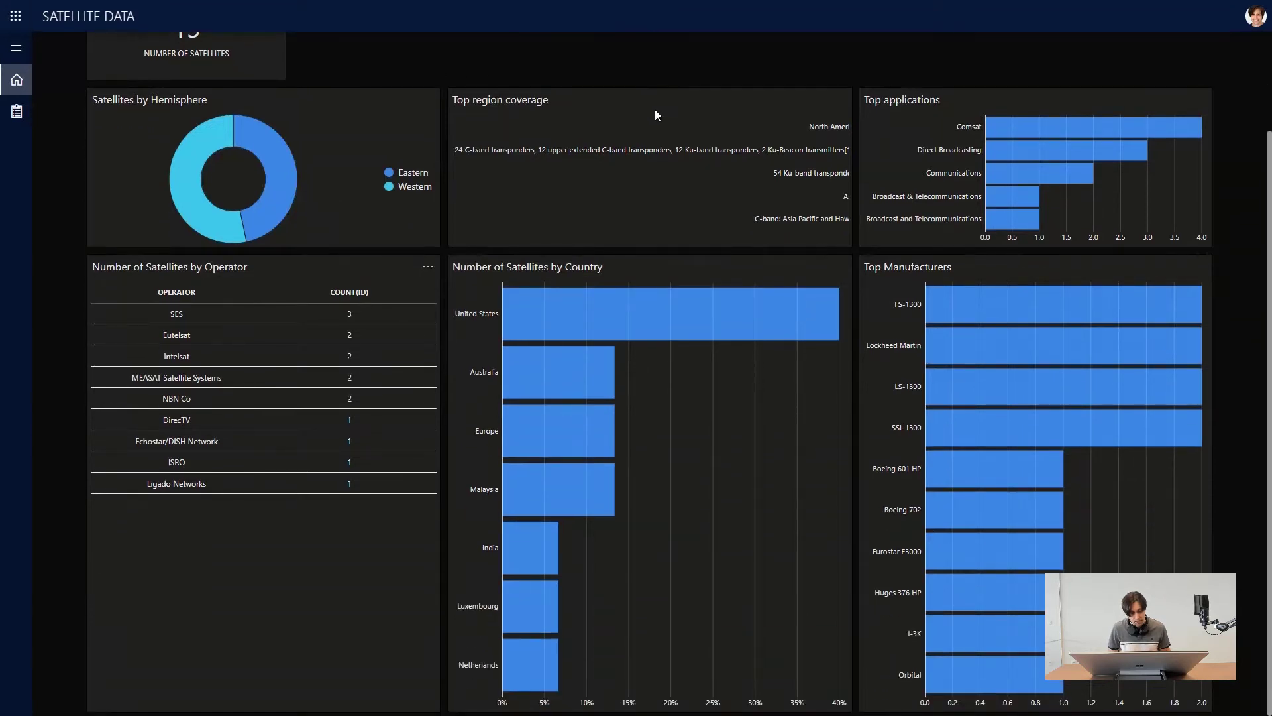
{"action": "scroll", "coordinate": [656, 116], "scroll_direction": "up", "scroll_amount": 2}
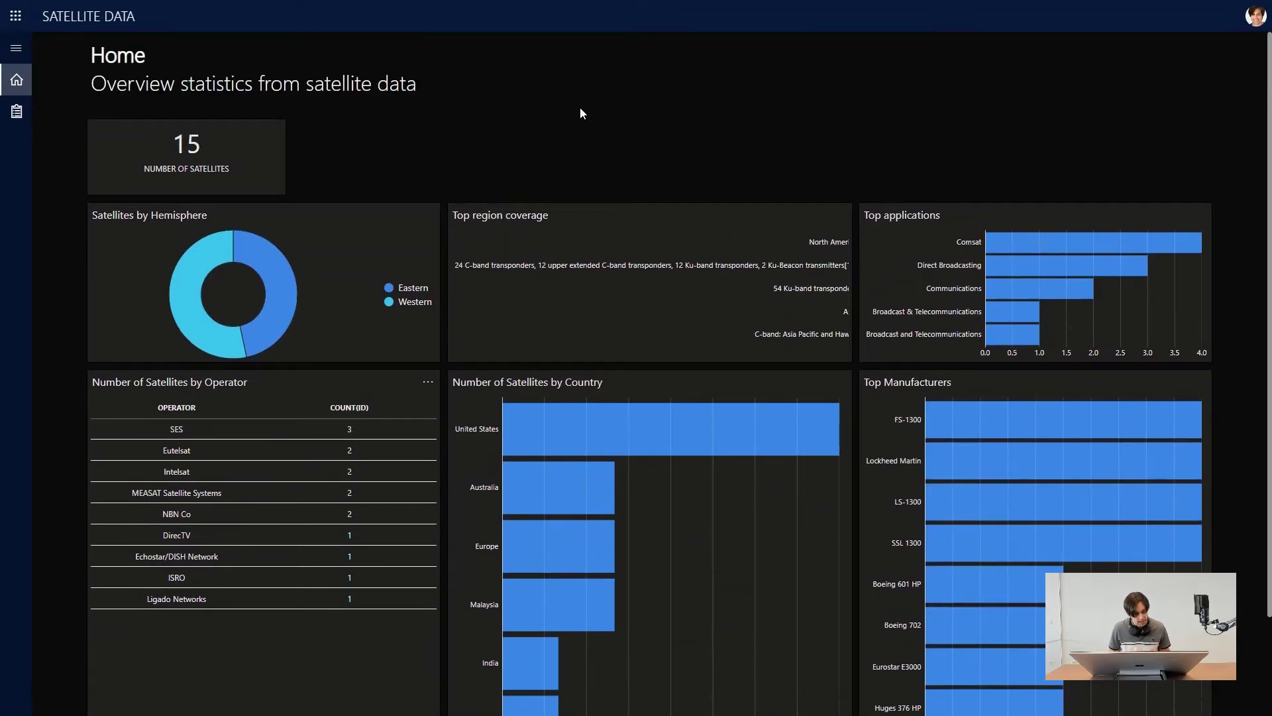
{"action": "left_click", "coordinate": [16, 112]}
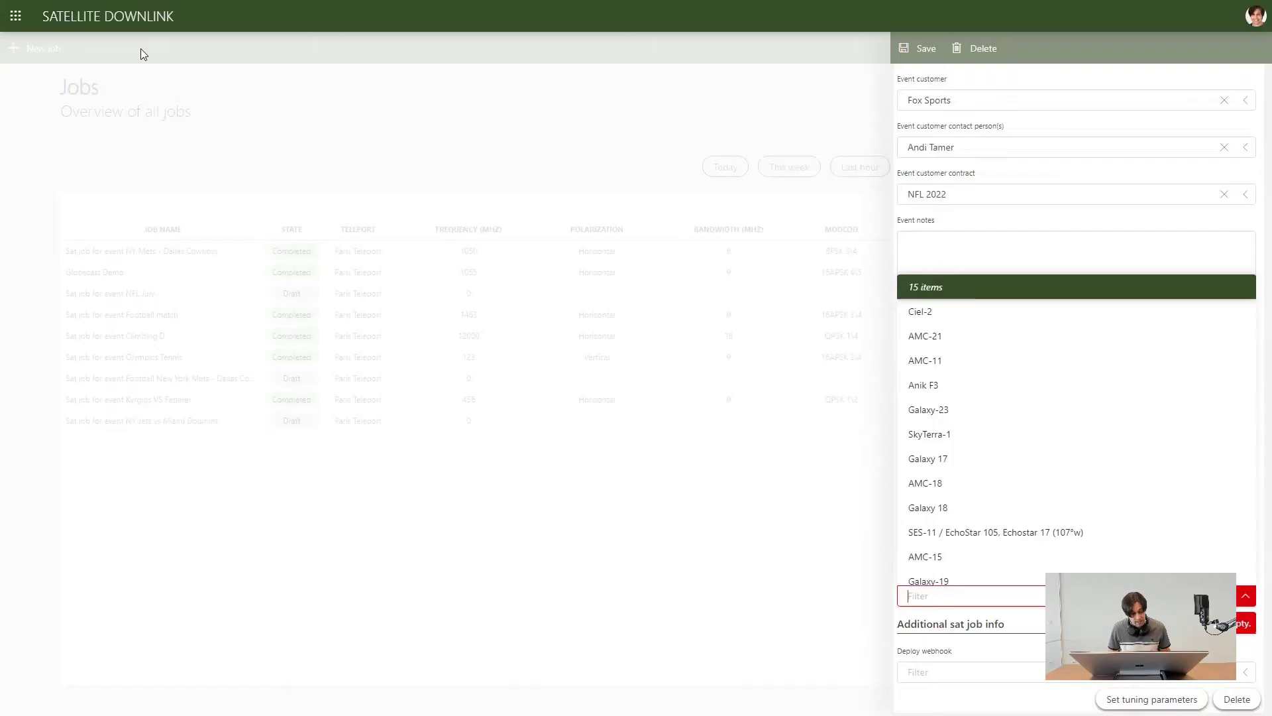
Choose Galaxy-19 as the job's satellite and advance the job to the Set Tuning Parameters stage
{"action": "scroll", "coordinate": [1047, 365], "scroll_direction": "down", "scroll_amount": 2}
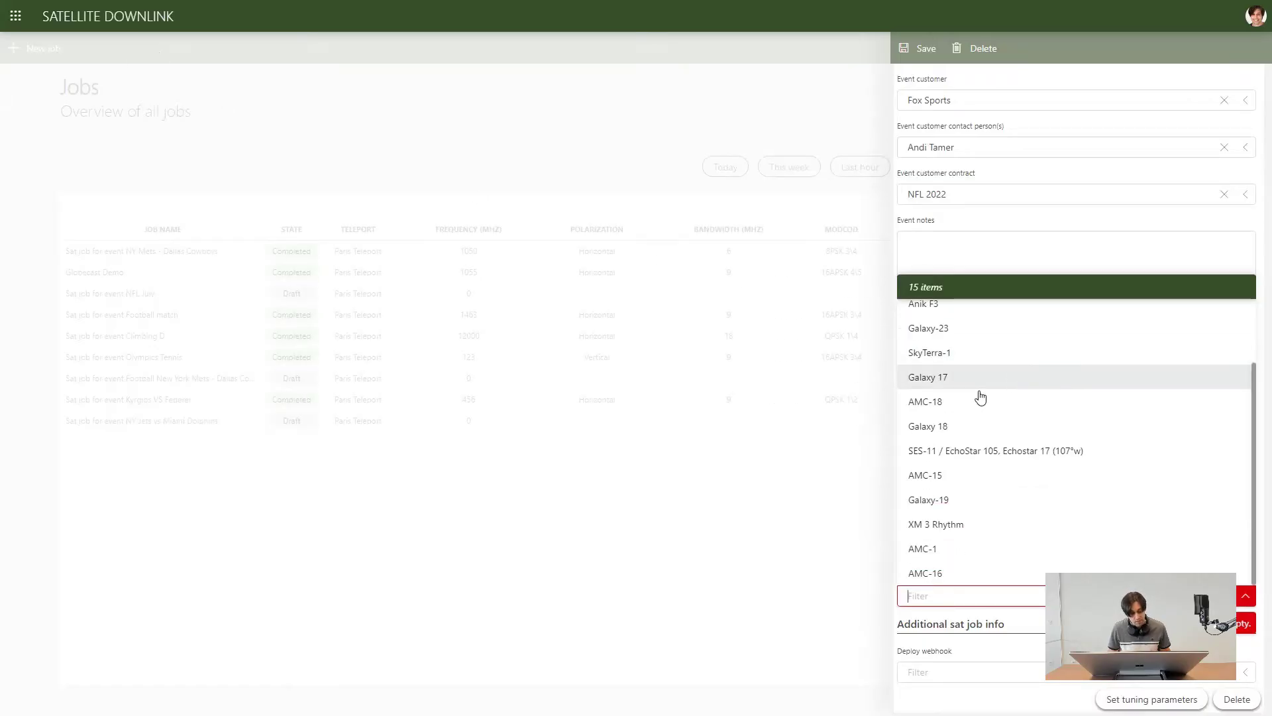
{"action": "left_click", "coordinate": [935, 505]}
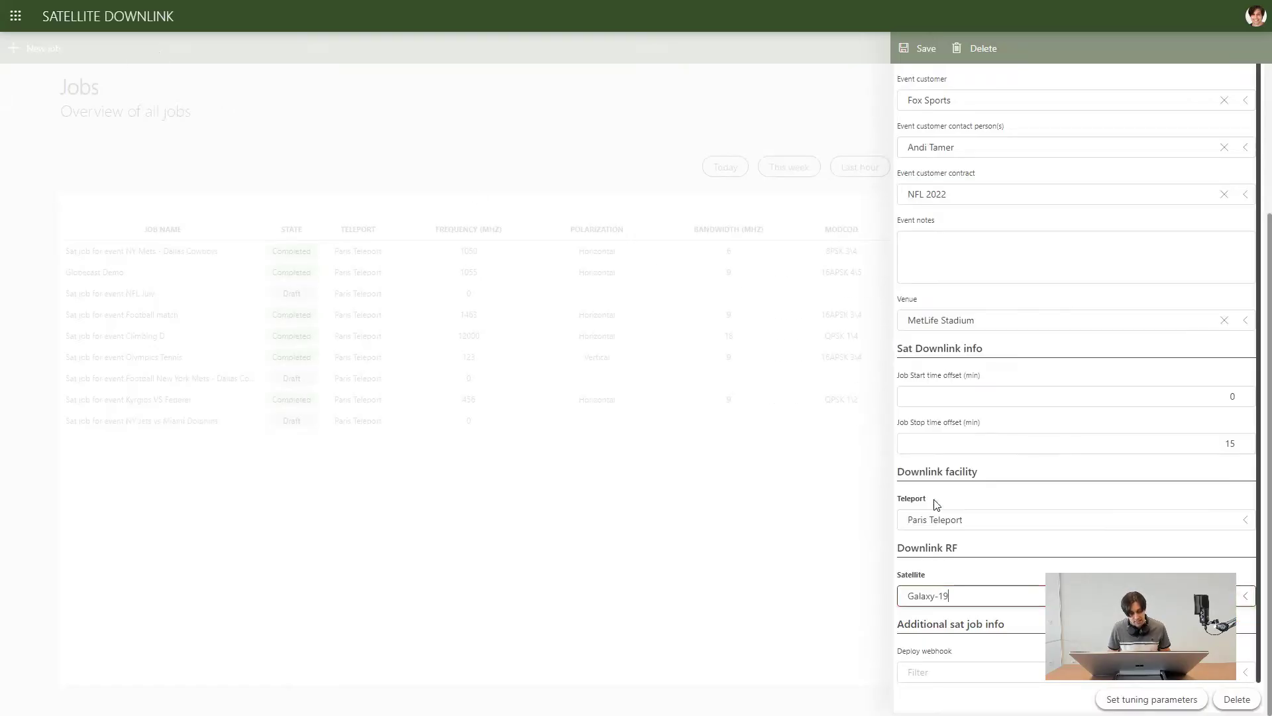
{"action": "left_click", "coordinate": [1144, 701]}
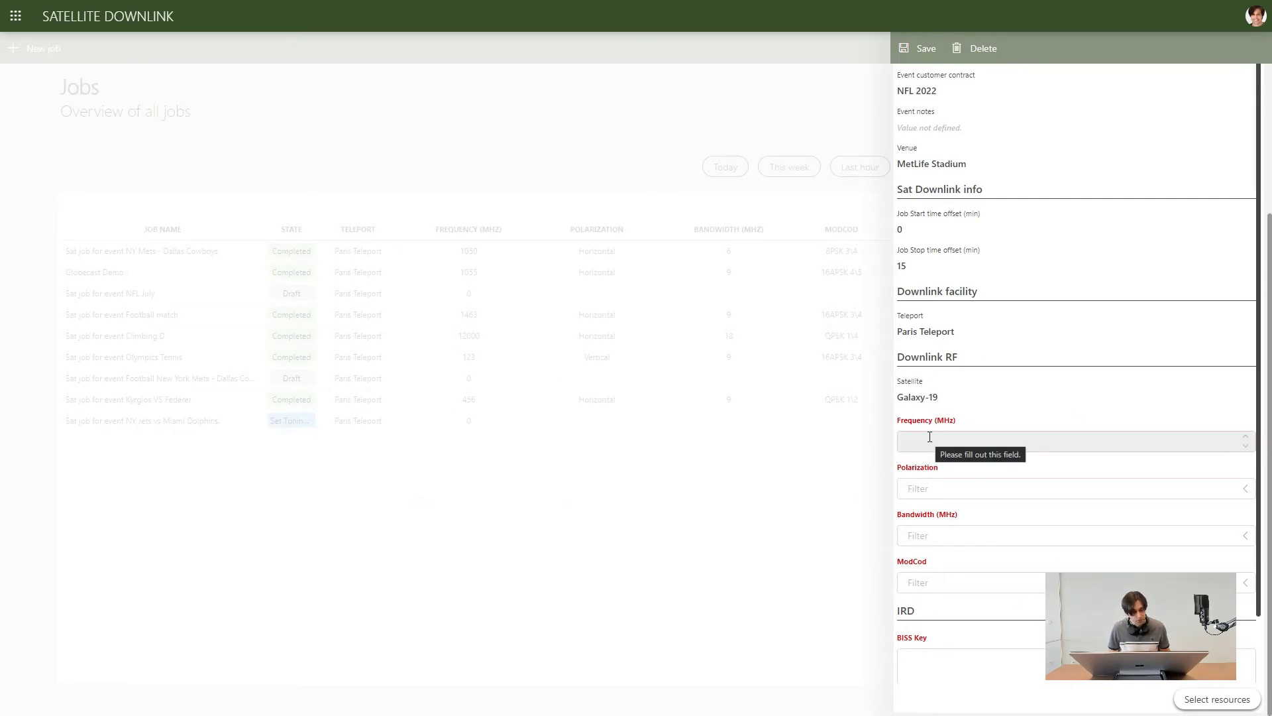
Set the downlink frequency to 1250 MHz and the polarization to Horizontal
{"action": "scroll", "coordinate": [1016, 321], "scroll_direction": "up", "scroll_amount": 5}
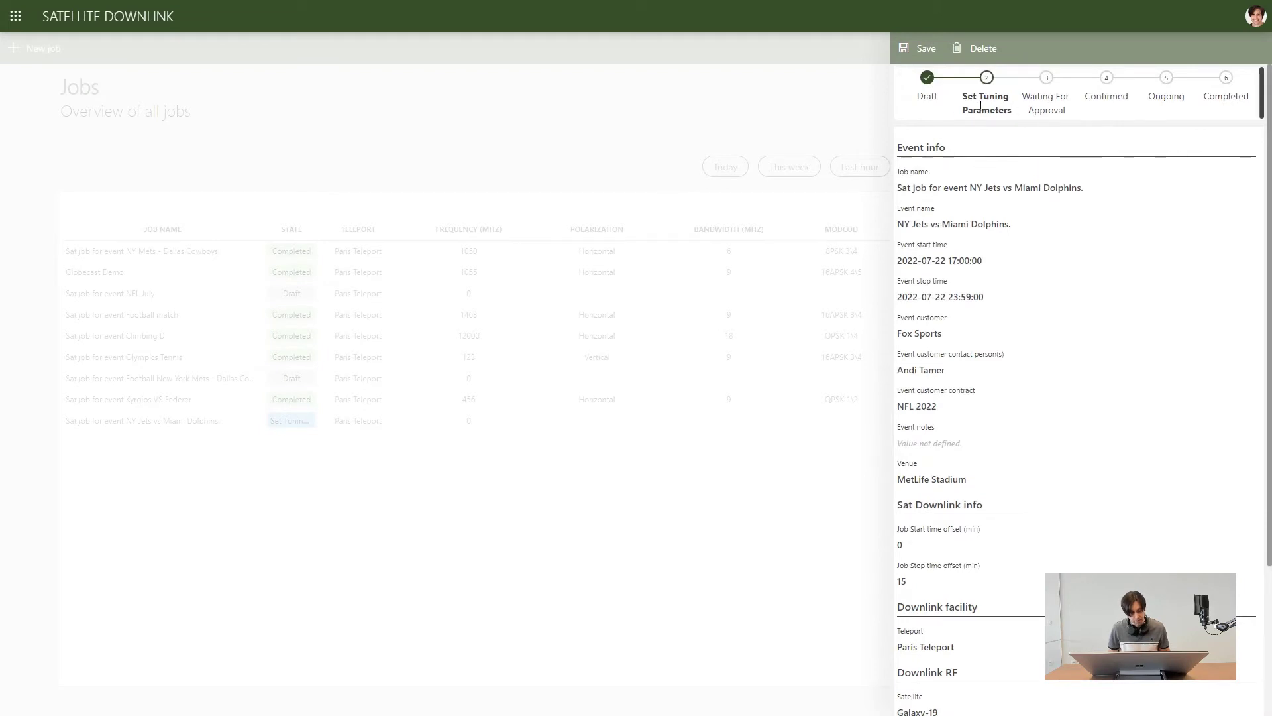
{"action": "scroll", "coordinate": [994, 316], "scroll_direction": "down", "scroll_amount": 6}
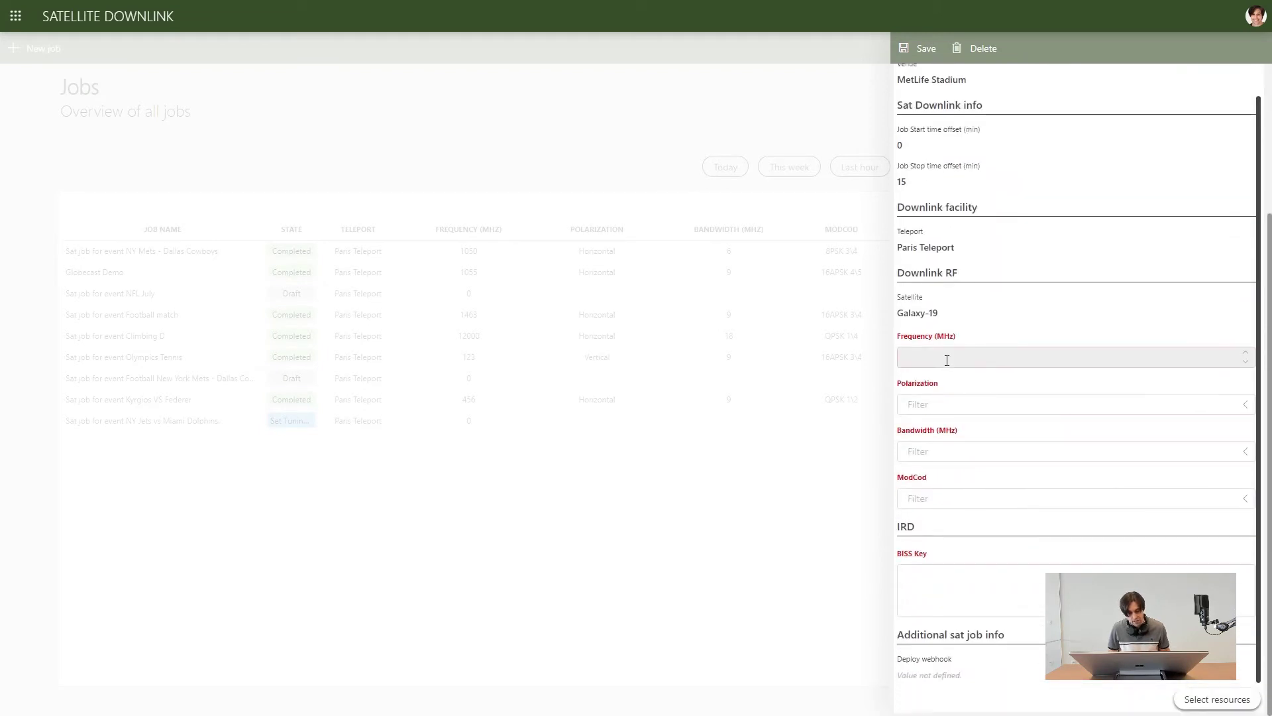
{"action": "left_click", "coordinate": [949, 359]}
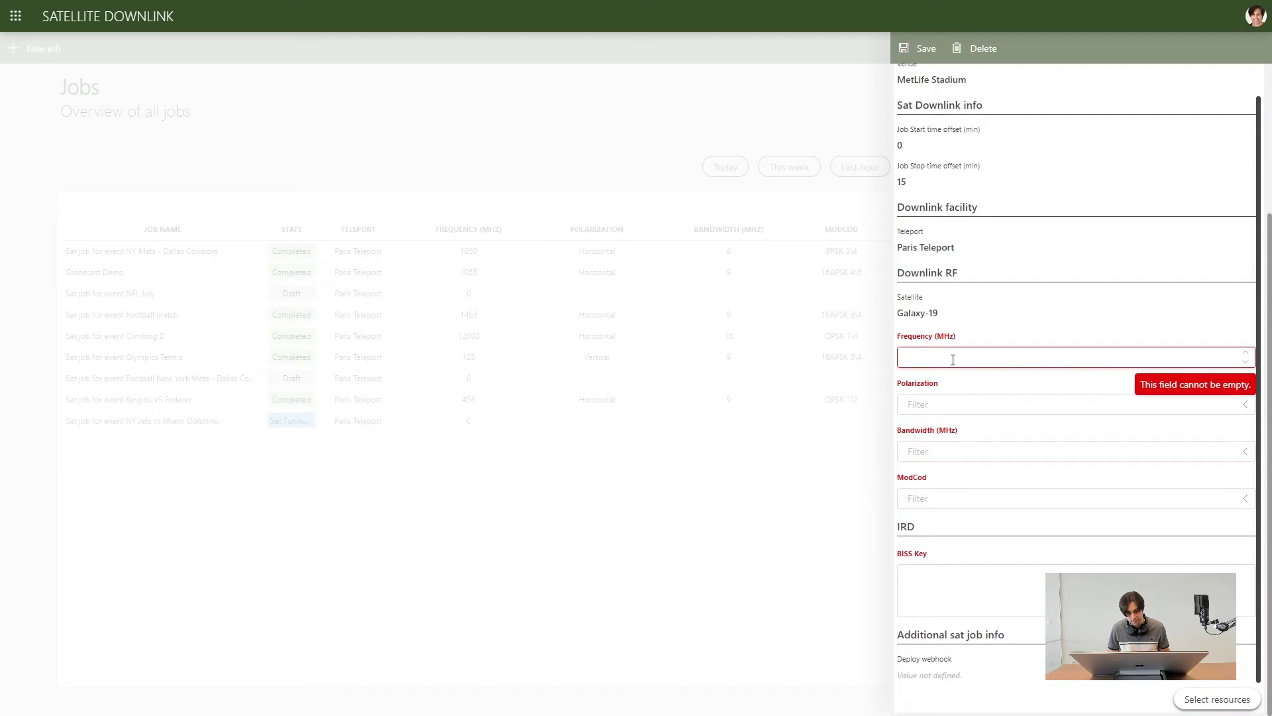
{"action": "type", "text": "1250"}
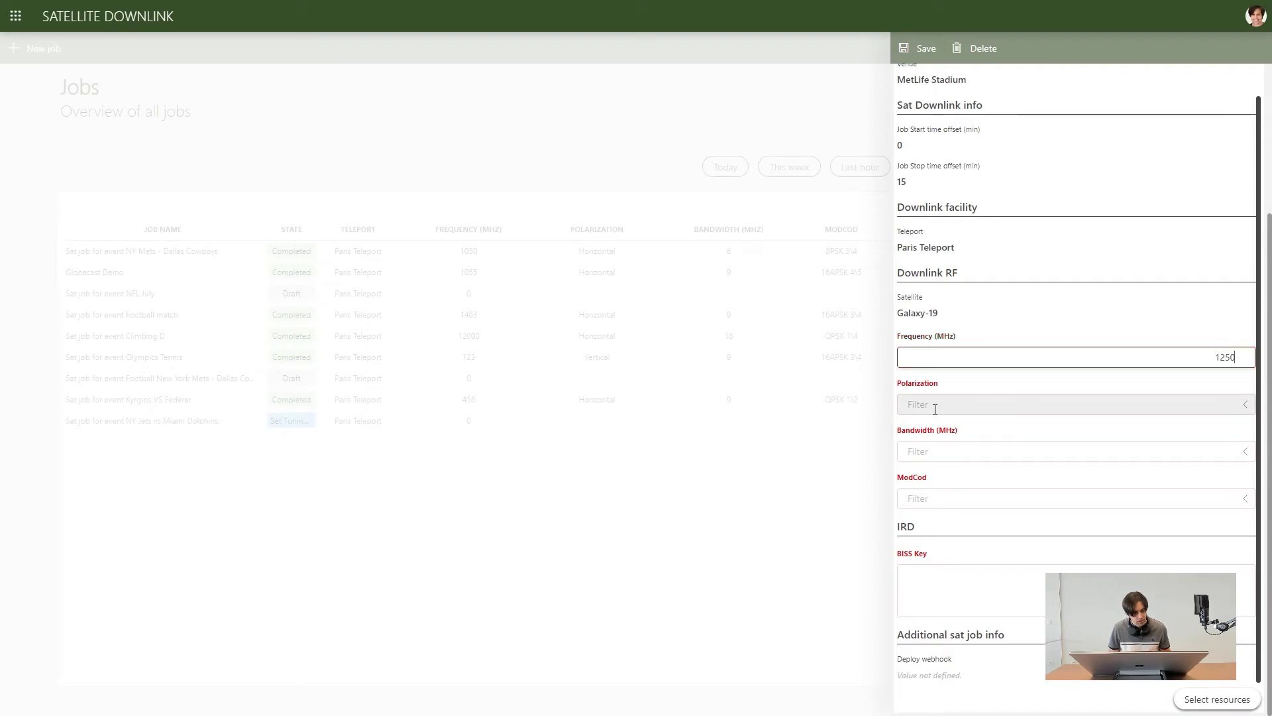
{"action": "left_click", "coordinate": [939, 406]}
{"action": "left_click", "coordinate": [934, 359]}
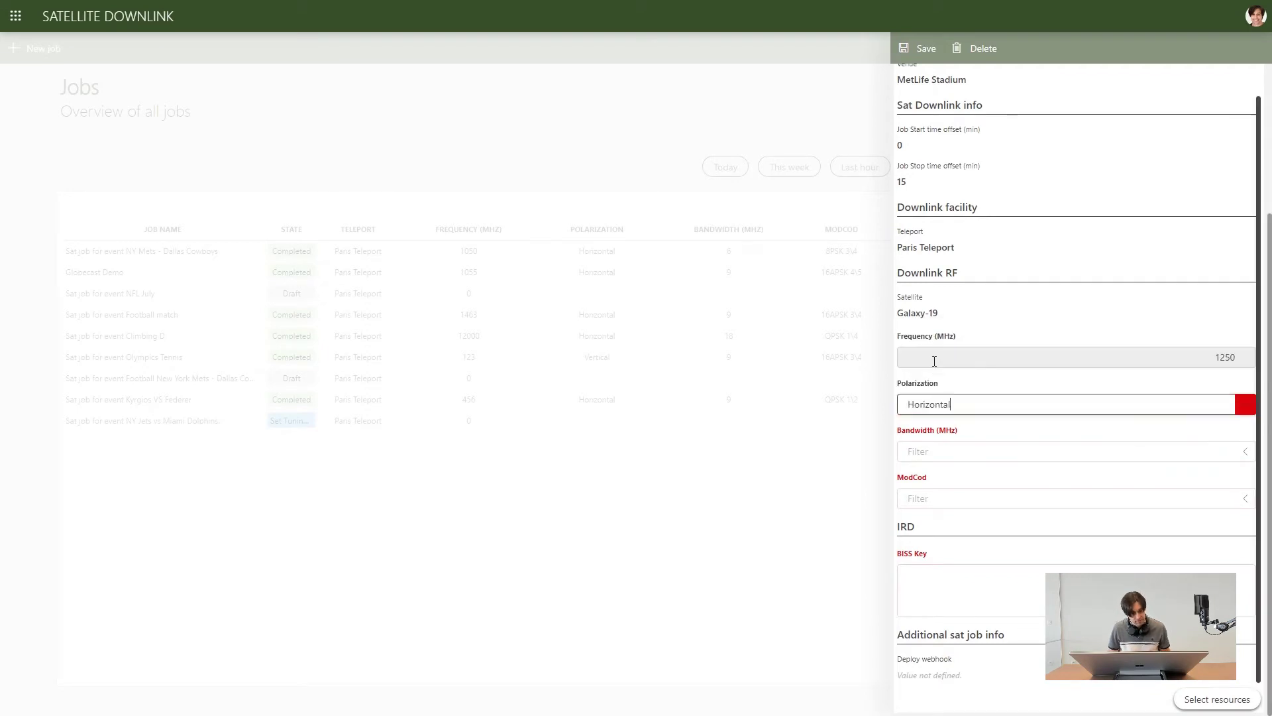
Set the downlink bandwidth to 18 MHz and the ModCod to QPSK 1\4
{"action": "left_click", "coordinate": [927, 455]}
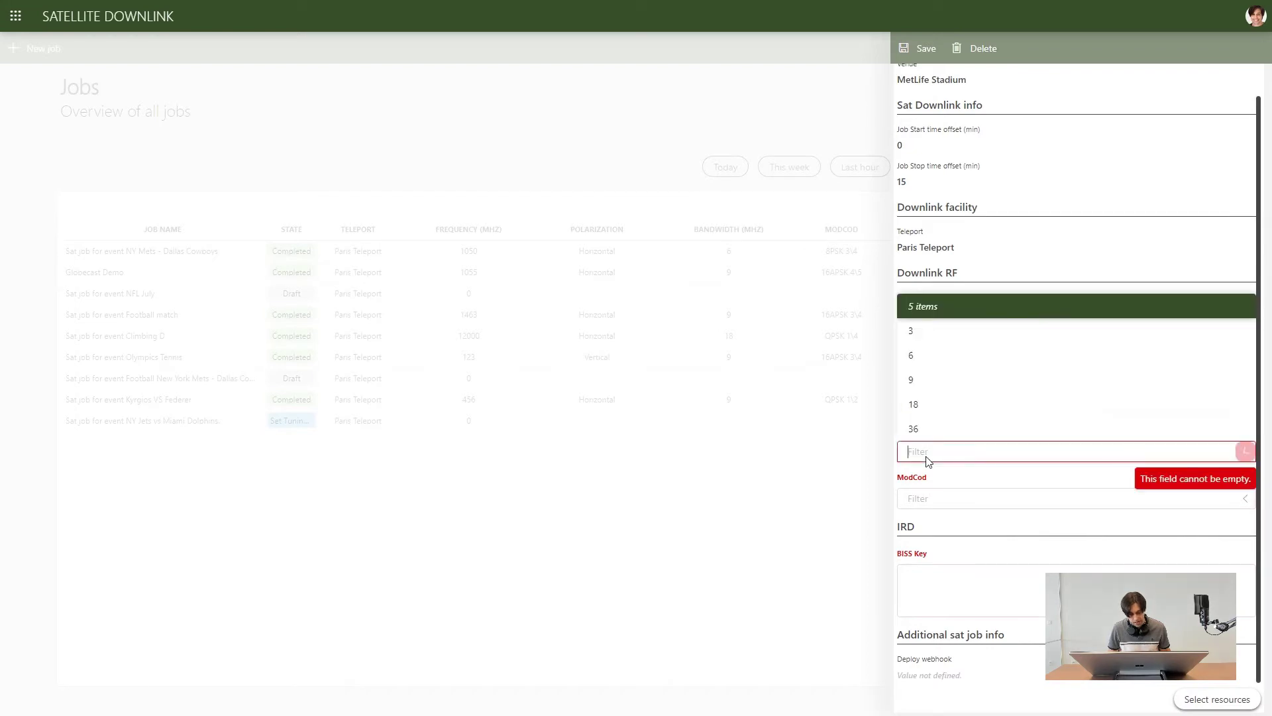
{"action": "type", "text": "18"}
{"action": "left_click", "coordinate": [952, 439]}
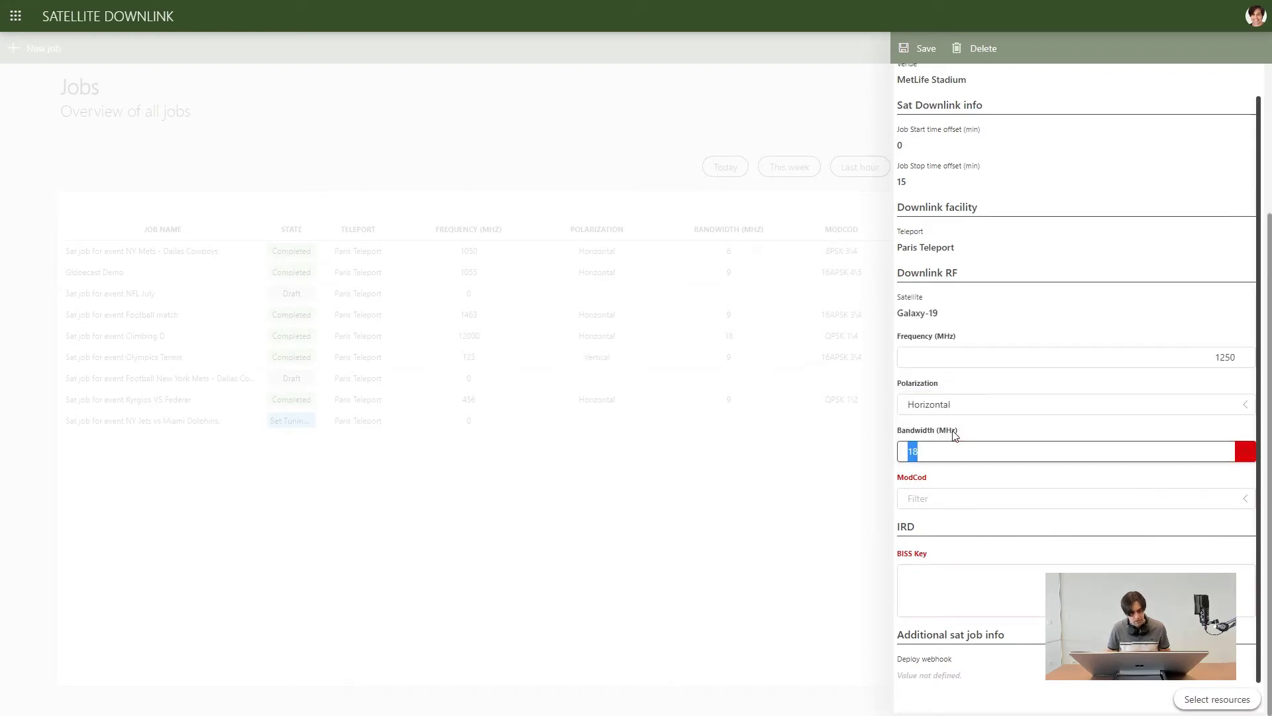
{"action": "left_click", "coordinate": [948, 497]}
{"action": "scroll", "coordinate": [960, 397], "scroll_direction": "down", "scroll_amount": 5}
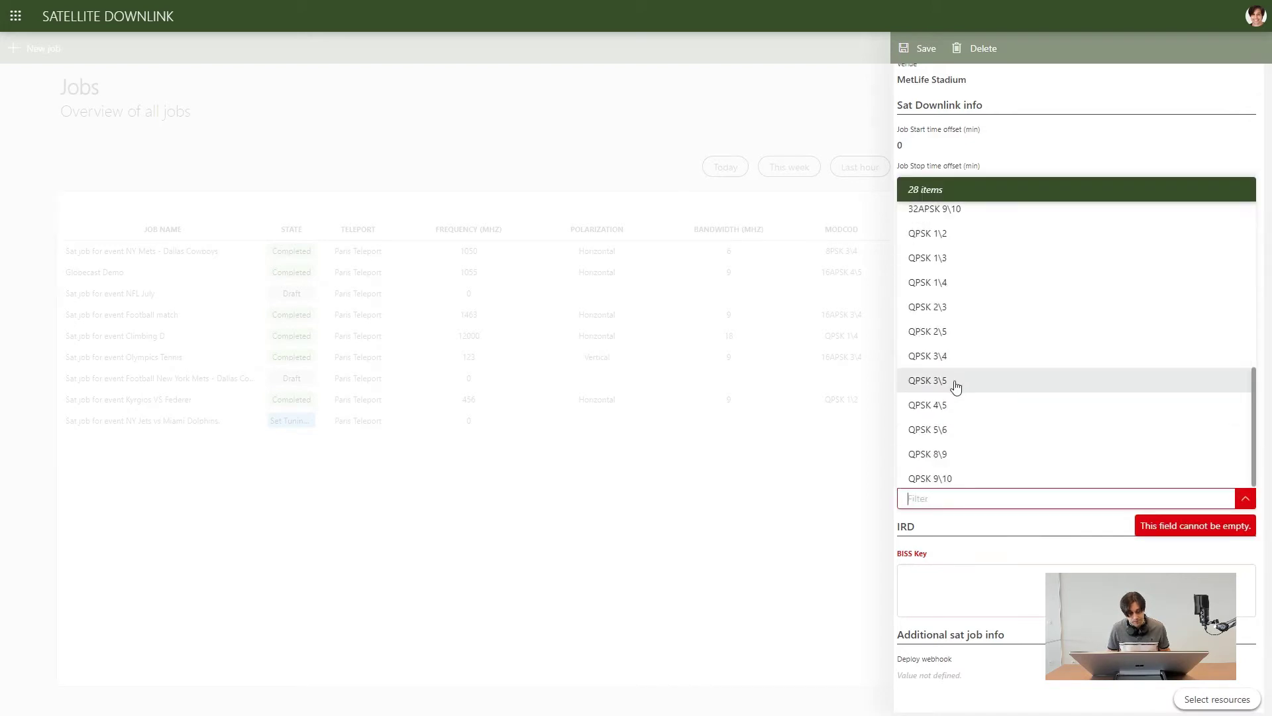
{"action": "left_click", "coordinate": [943, 294]}
Paste the BISS key from the clipboard history into the IRD section's BISS Key field
{"action": "left_click", "coordinate": [952, 587]}
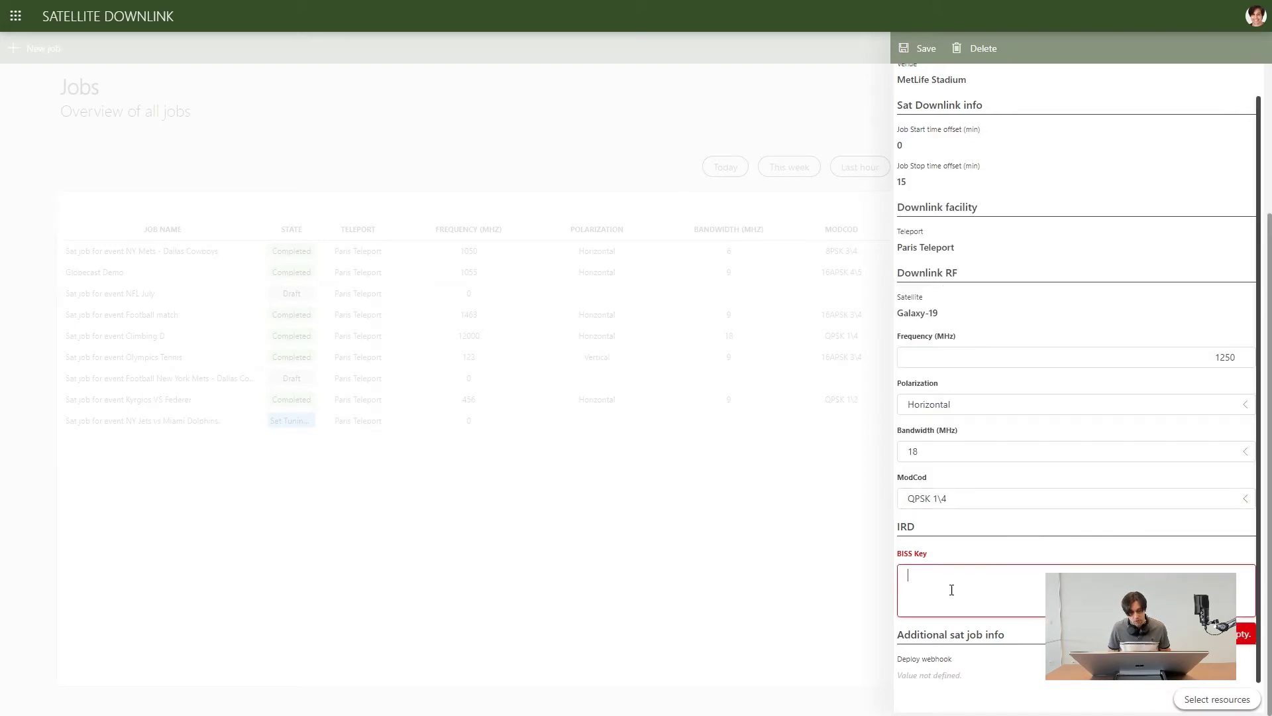
{"action": "key", "text": "super+v"}
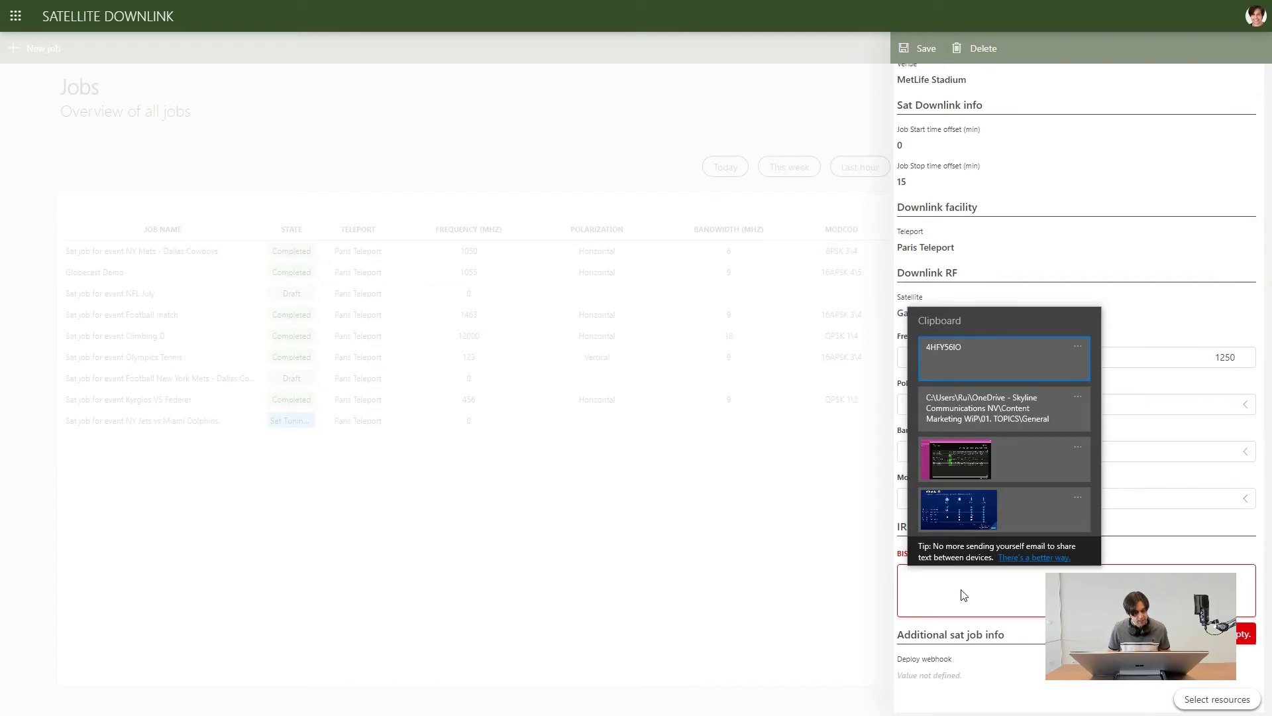
{"action": "key", "text": "Return"}
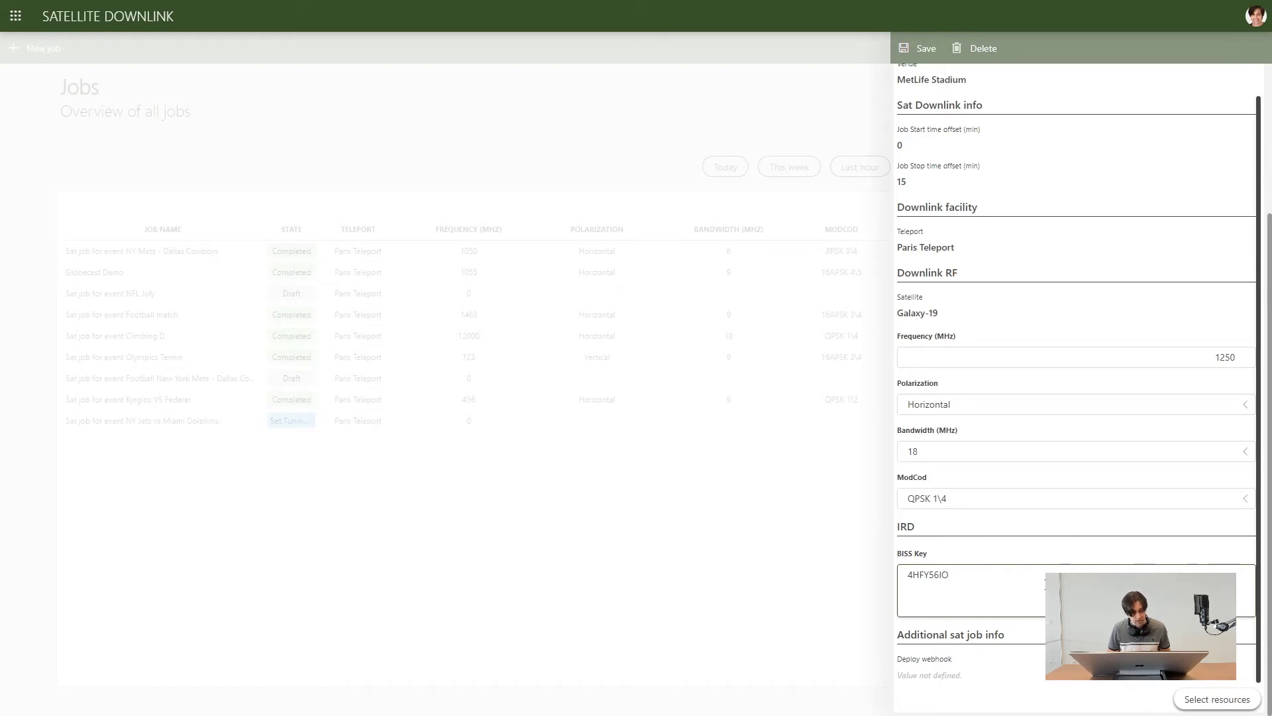
Start resource selection and assign the first listed IRD operator, PAR TP IRD 1 as main IRD and PAR TP IRD 2 as redundant IRD
{"action": "left_click", "coordinate": [1203, 701]}
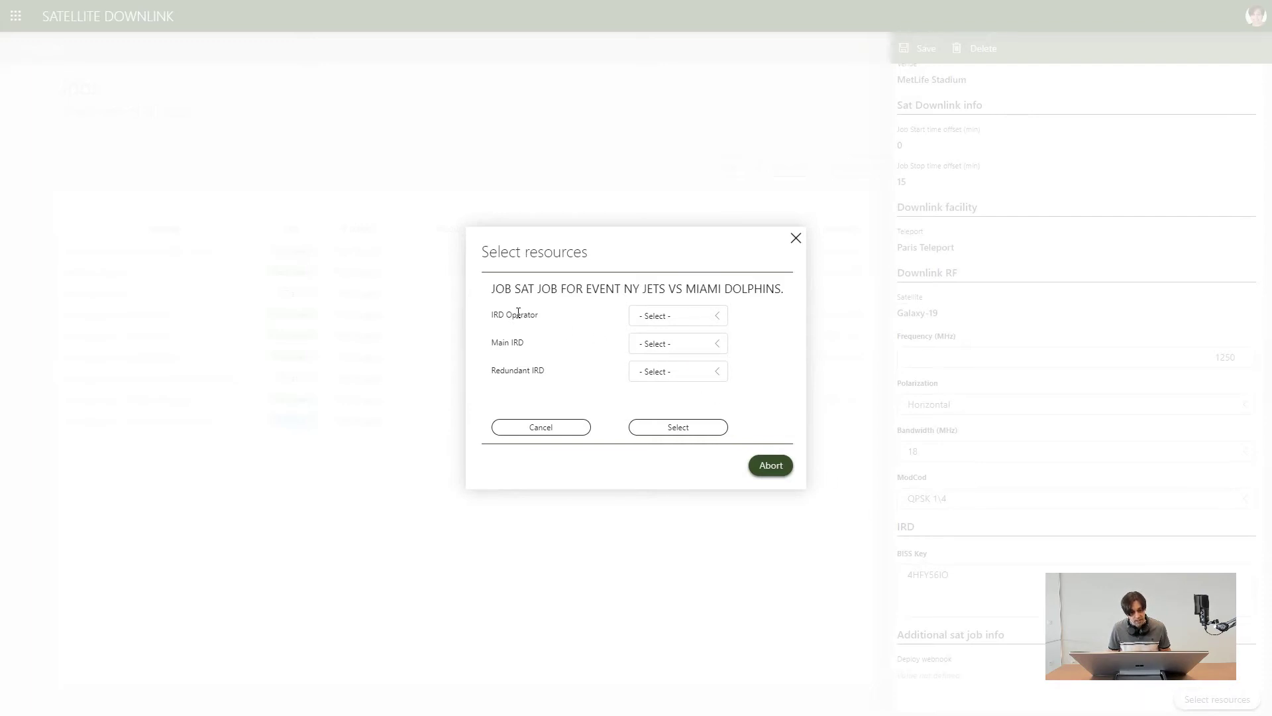
{"action": "left_click", "coordinate": [654, 316]}
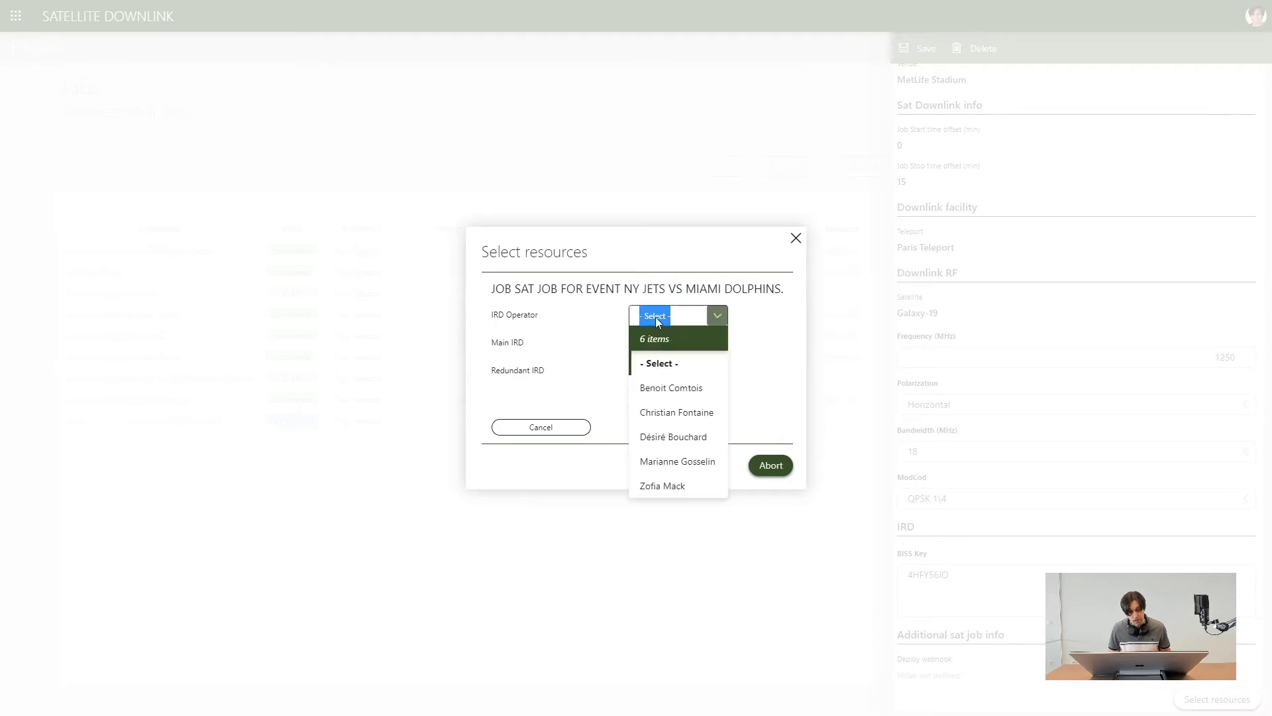
{"action": "left_click", "coordinate": [653, 383]}
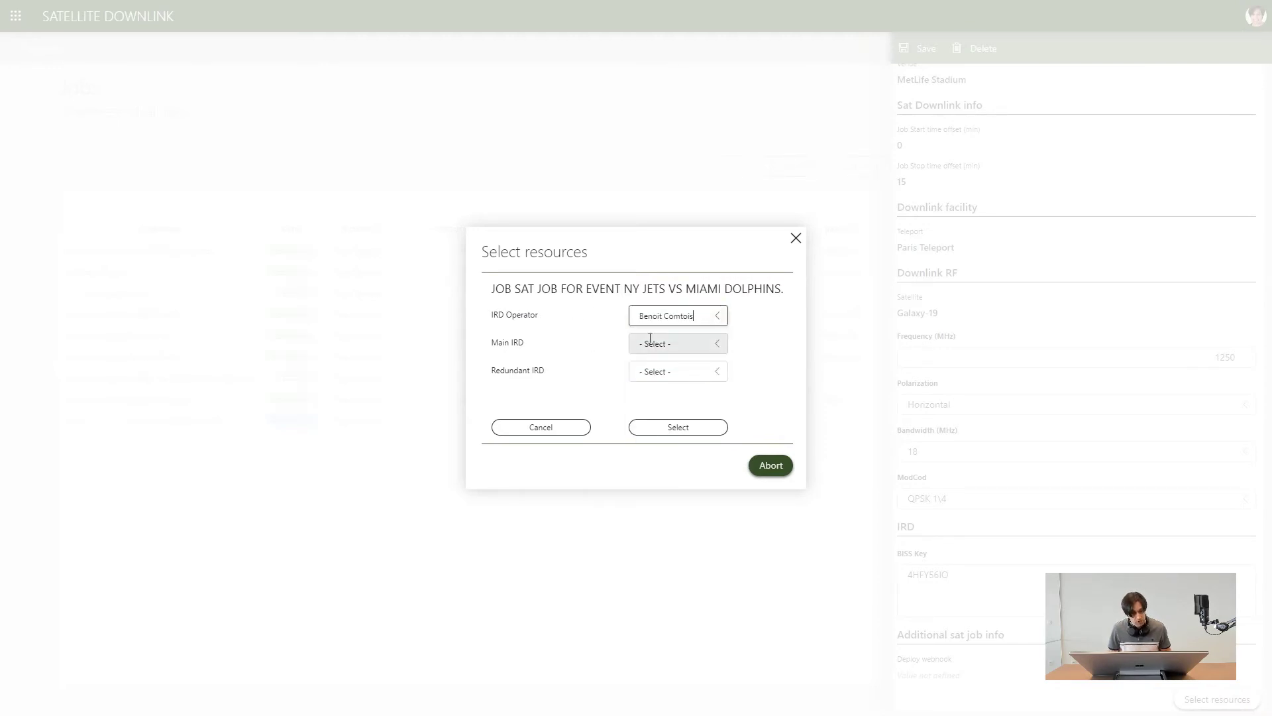
{"action": "left_click", "coordinate": [669, 342]}
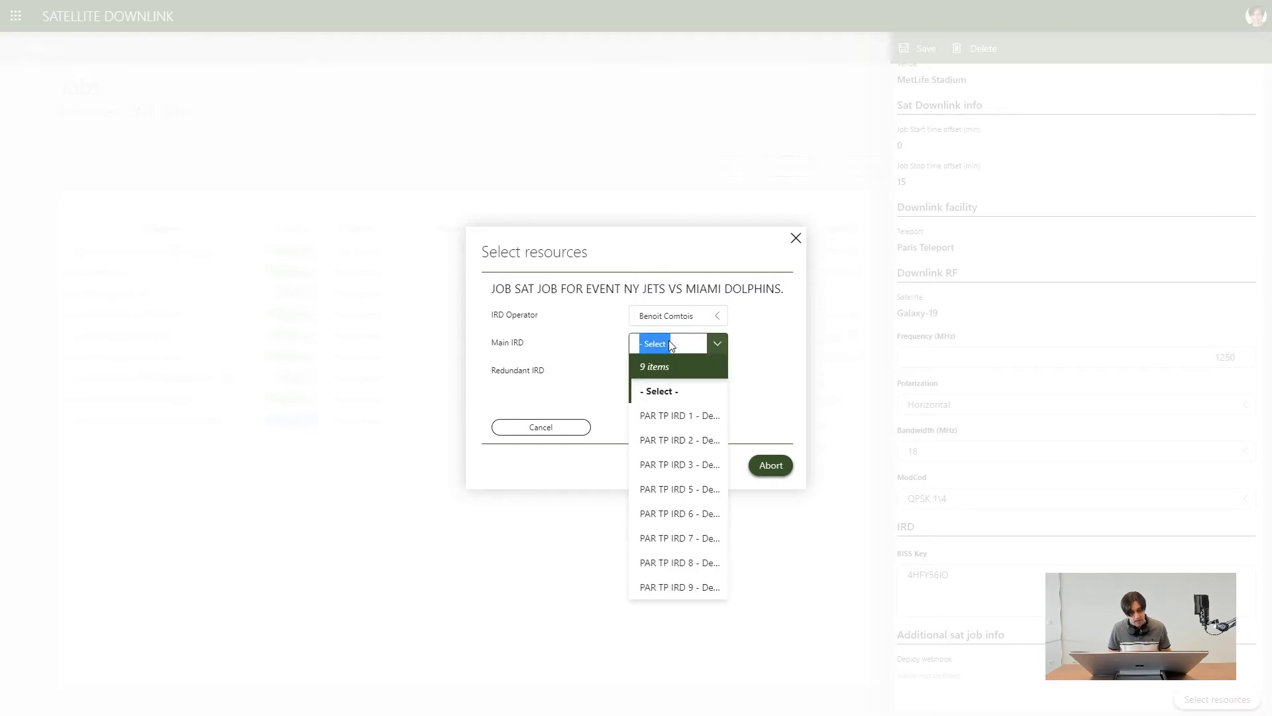
{"action": "left_click", "coordinate": [675, 416]}
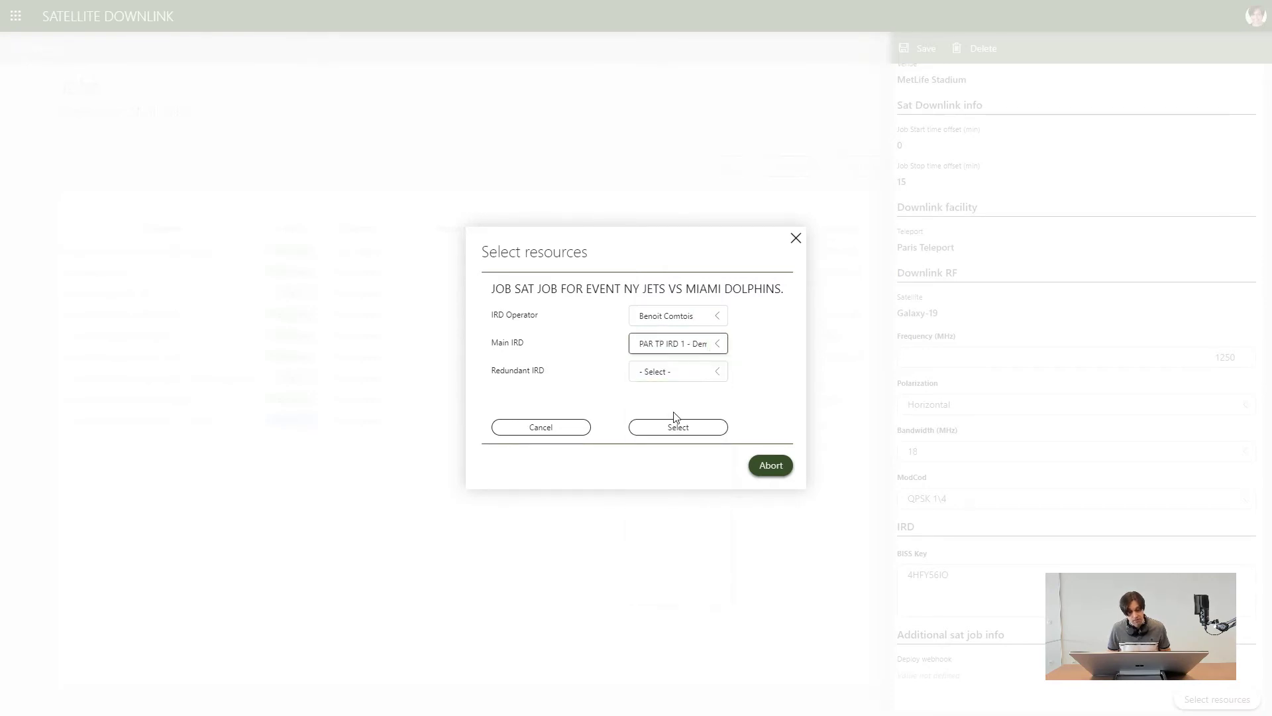
{"action": "left_click", "coordinate": [673, 369]}
{"action": "left_click", "coordinate": [683, 211]}
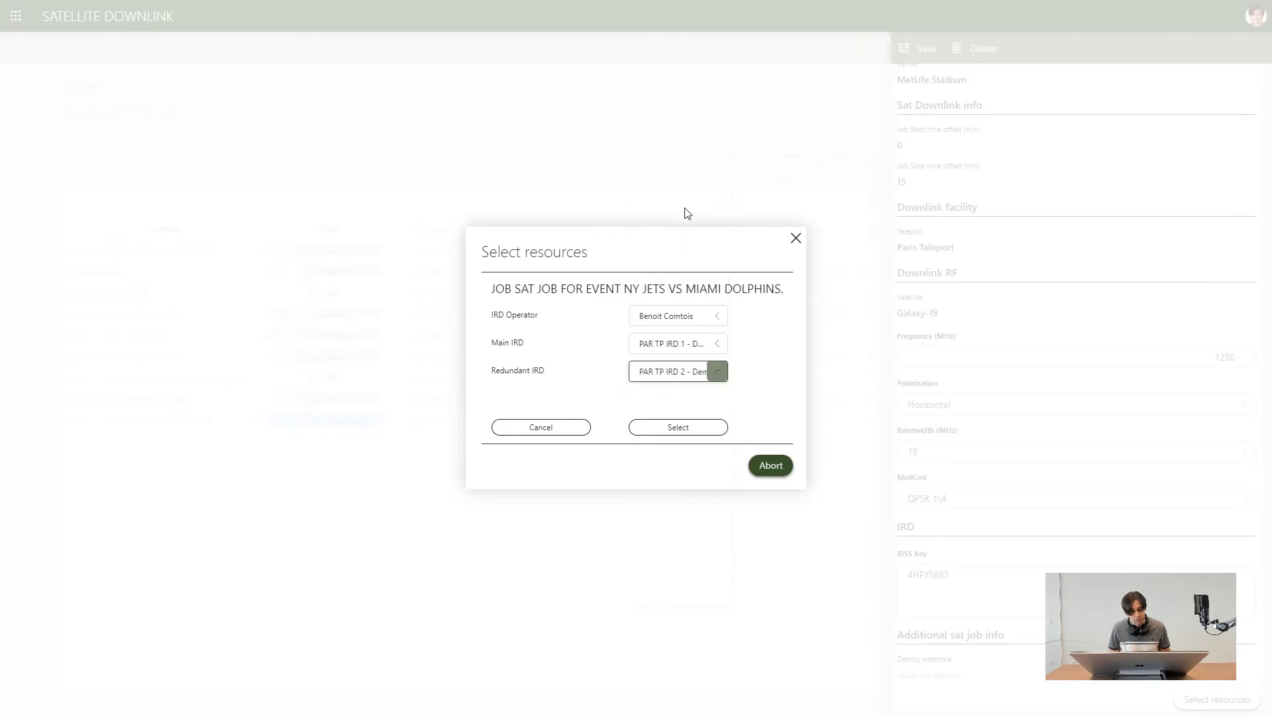
Check the main IRD options without changing the choice and confirm the resource selection for the job
{"action": "left_click", "coordinate": [682, 342]}
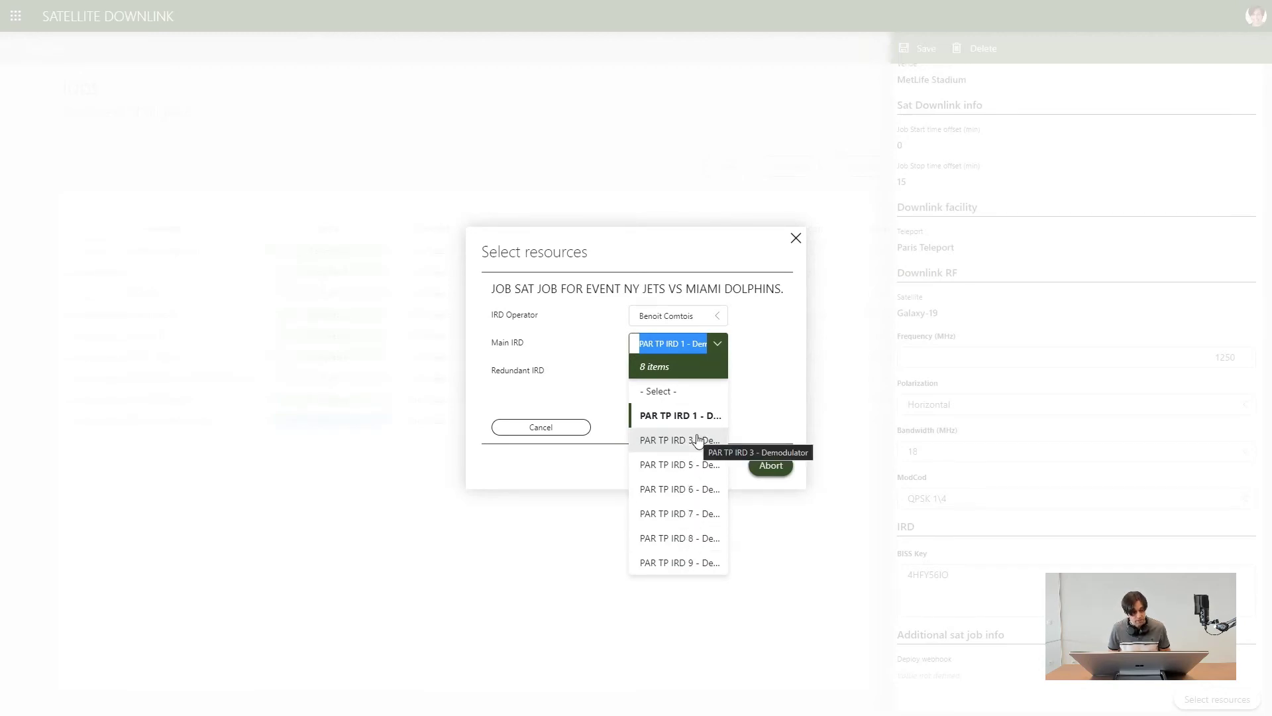
{"action": "left_click", "coordinate": [762, 346]}
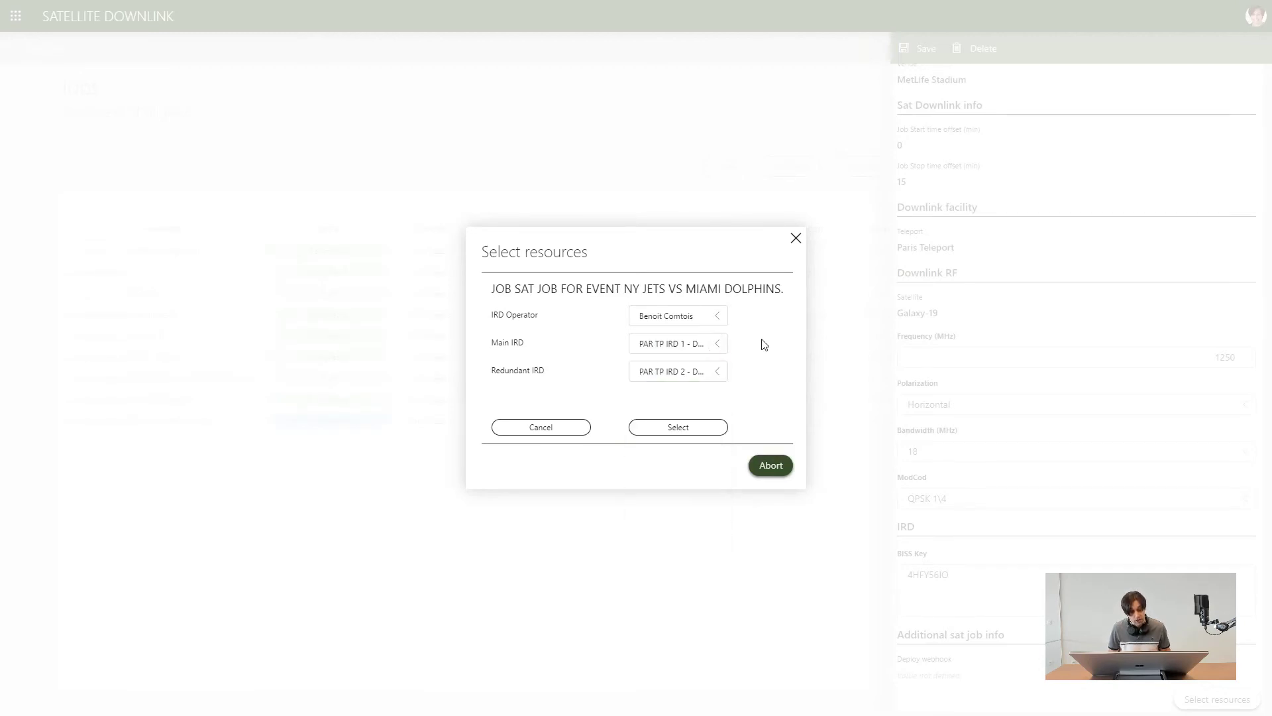
{"action": "left_click", "coordinate": [665, 431]}
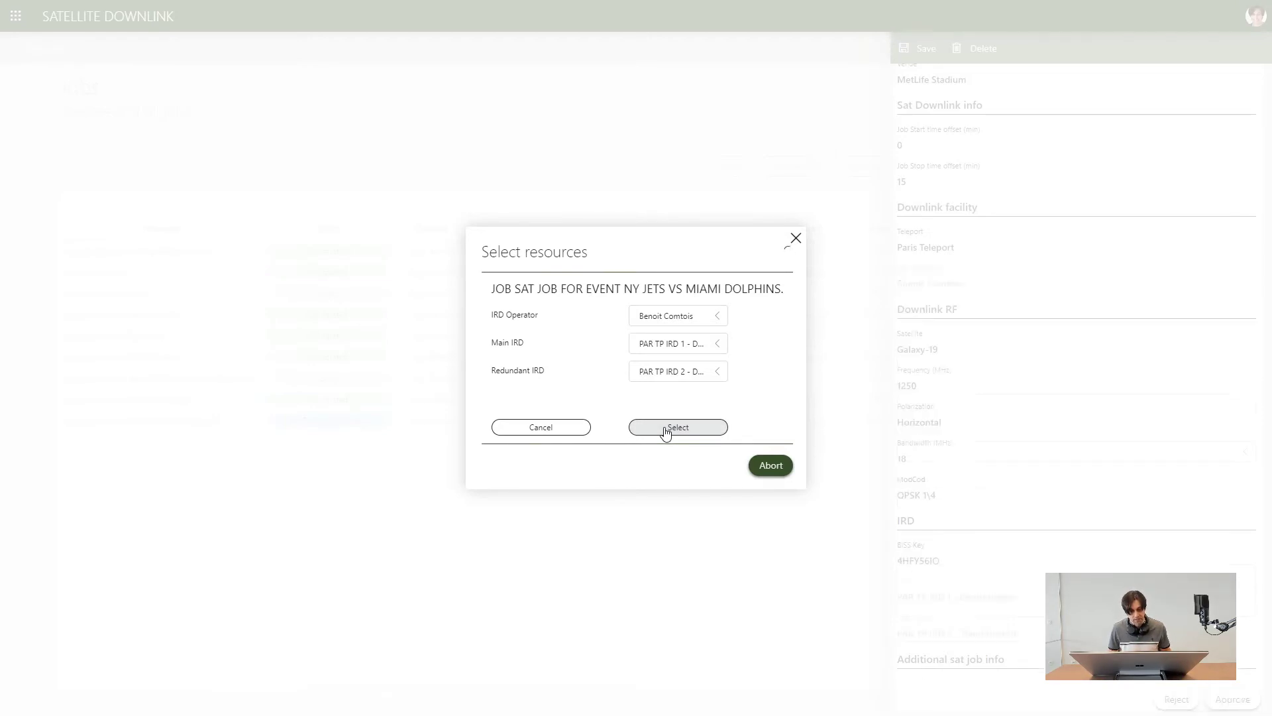
Switch to Snip & Sketch, circle Resource orchestration in red on the slide and underline Automation engine and Profile manager
{"action": "key", "text": "alt+Tab"}
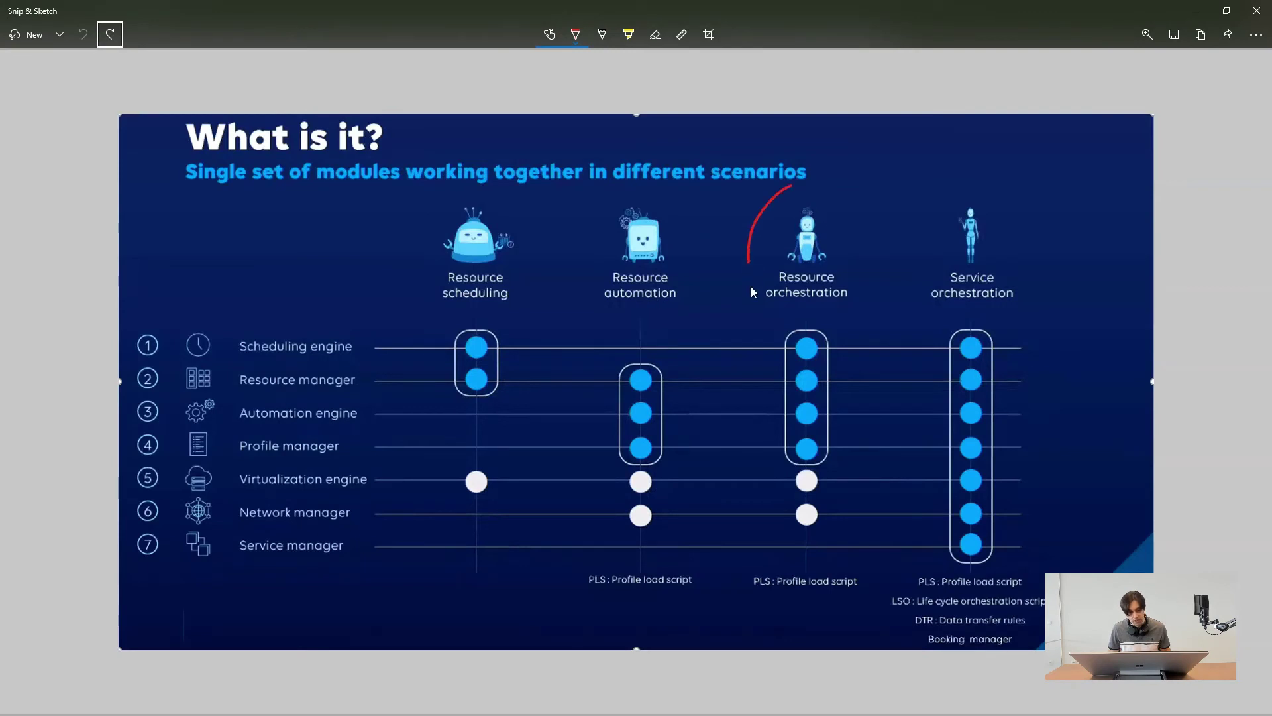
{"action": "left_click_drag", "start_coordinate": [751, 291], "coordinate": [869, 295]}
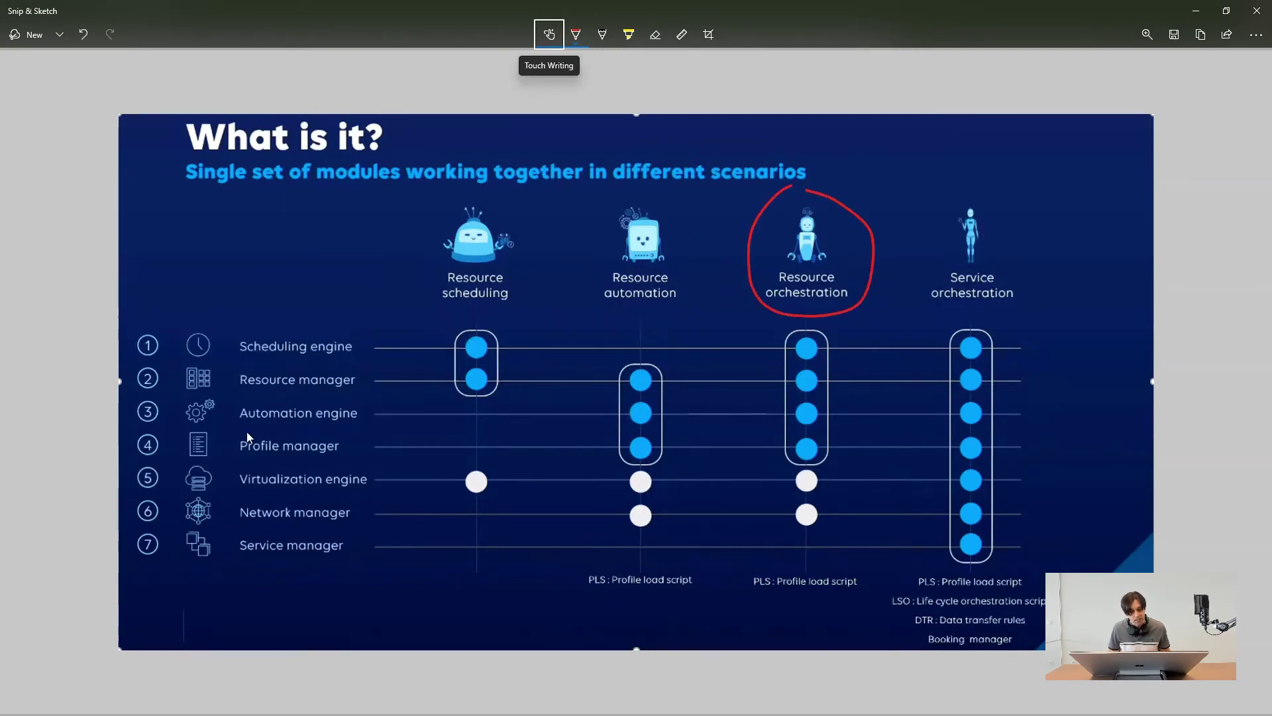
{"action": "left_click_drag", "start_coordinate": [246, 432], "coordinate": [324, 429]}
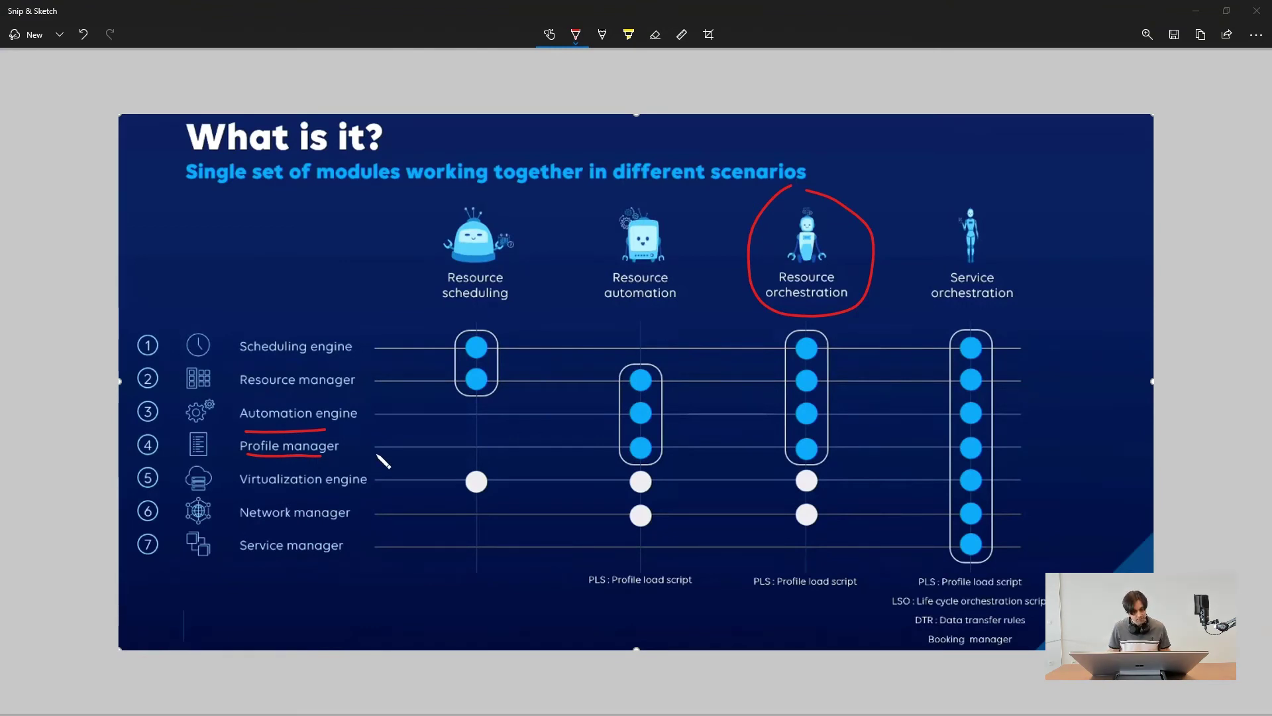
In DataMiner's Resource Orchestration, set the timeline date to 22/07/2022 and show the resources of the NY Jets vs Miami Dolphins booking
{"action": "key", "text": "alt+Tab"}
{"action": "left_click", "coordinate": [267, 181]}
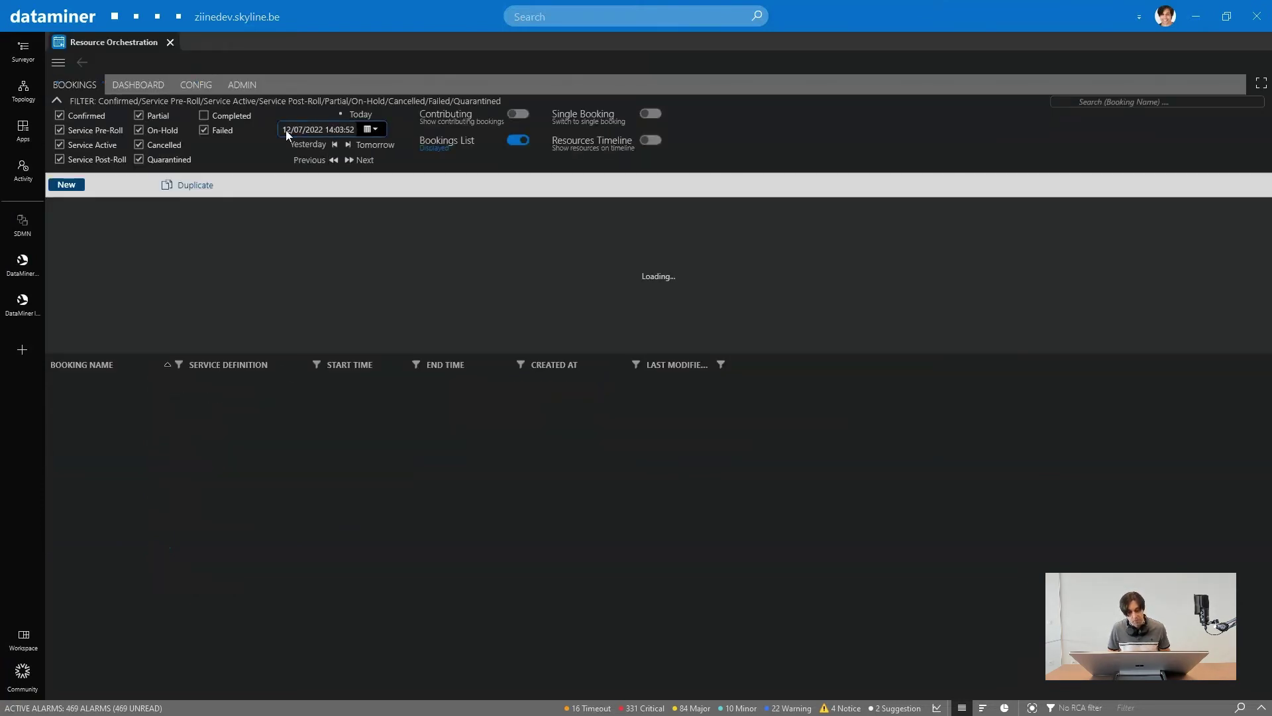
{"action": "left_click", "coordinate": [283, 129]}
{"action": "type", "text": "22"}
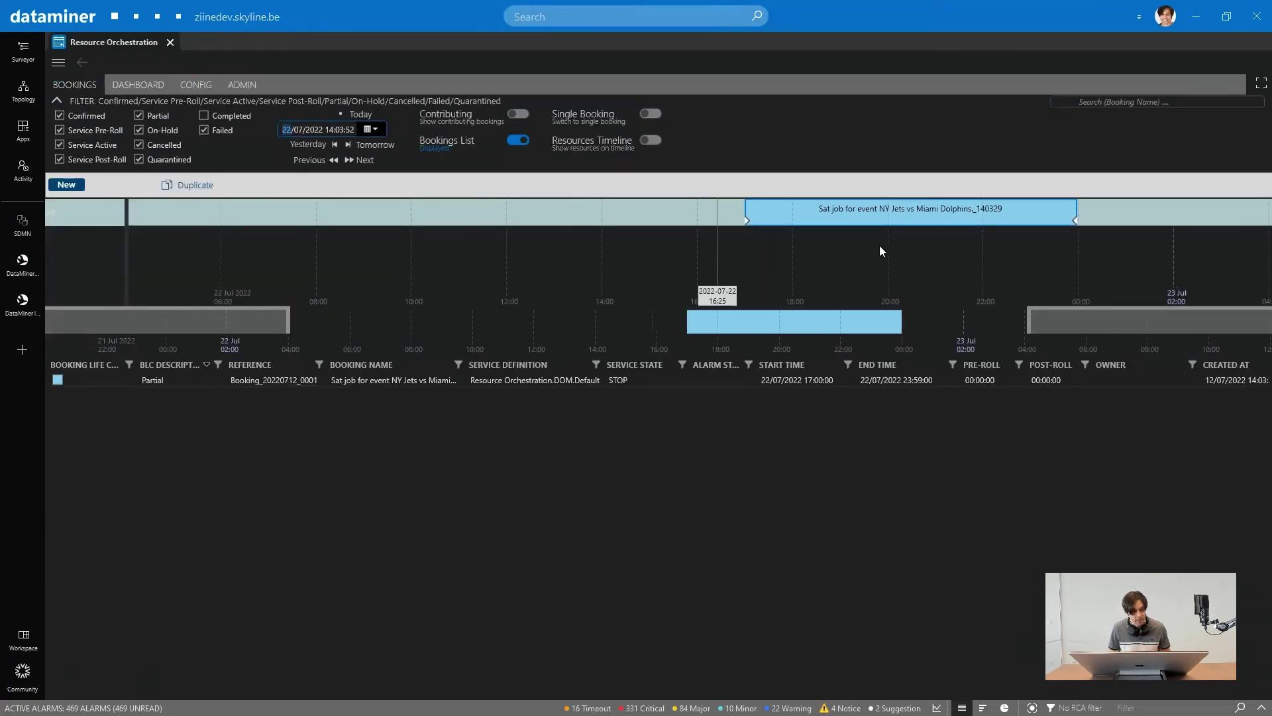
{"action": "left_click", "coordinate": [846, 212]}
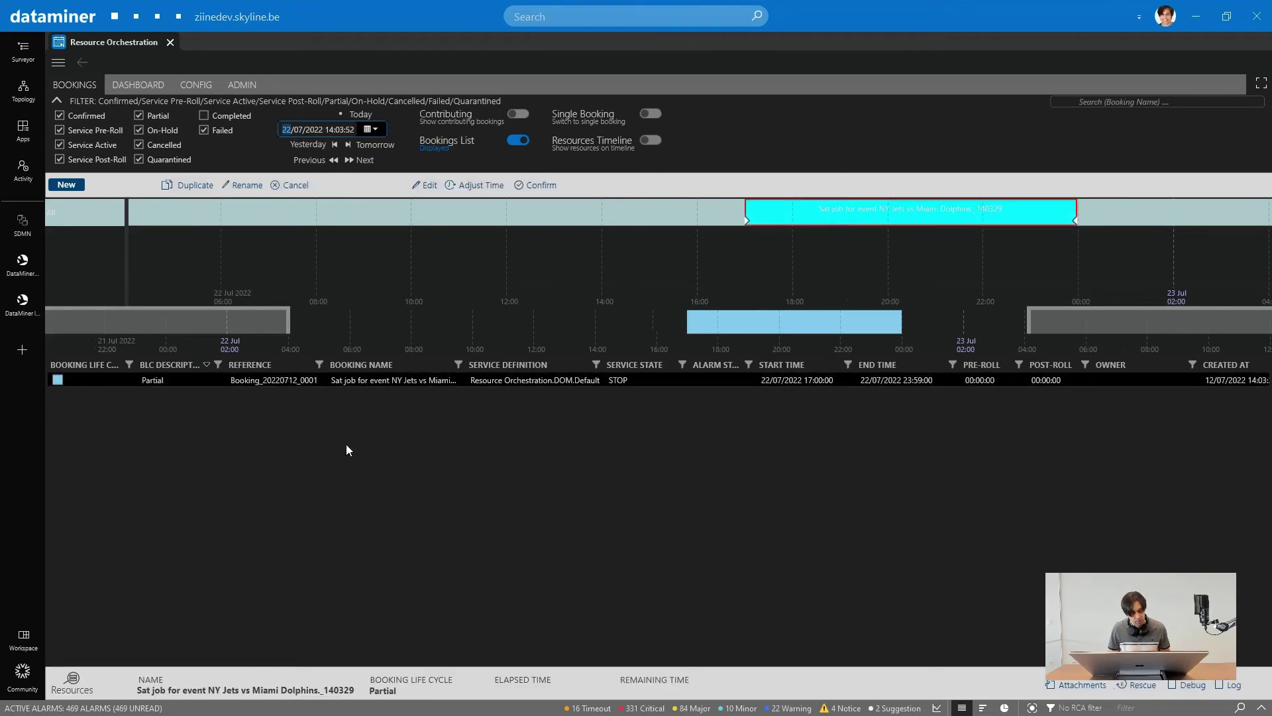
{"action": "left_click", "coordinate": [69, 689]}
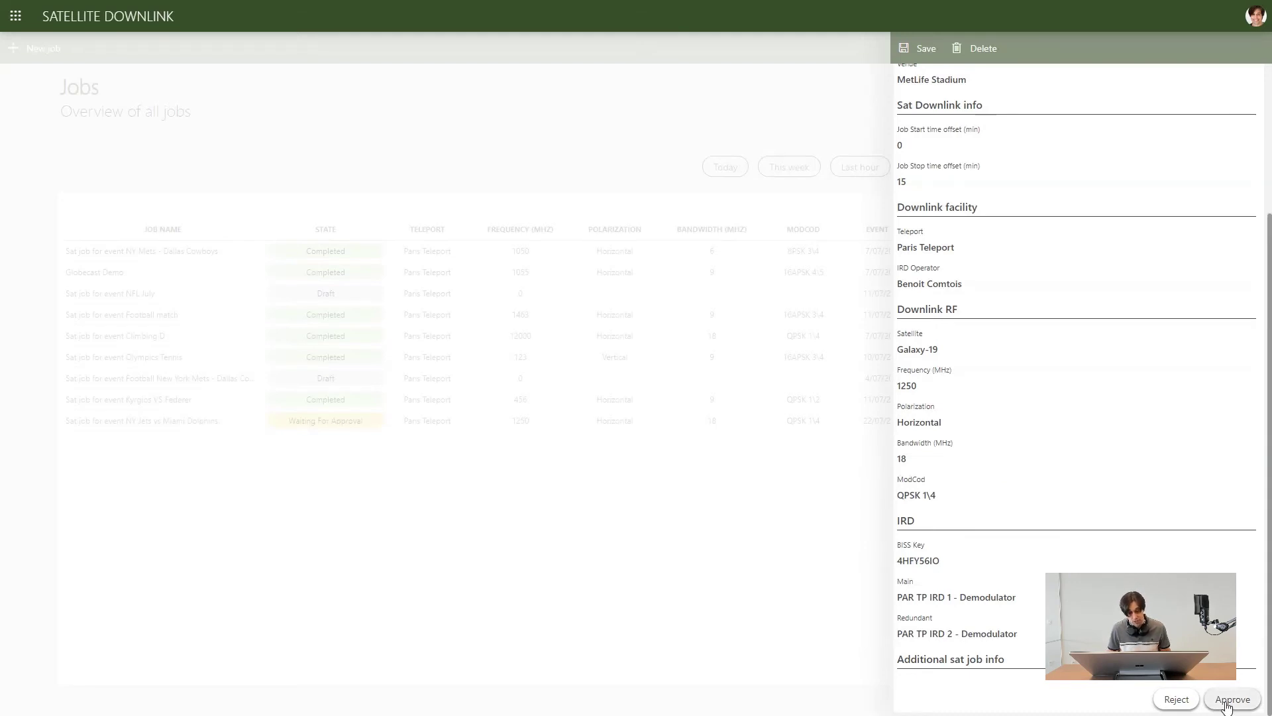
Approve the NY Jets vs Miami Dolphins job in the Satellite Downlink app
{"action": "left_click", "coordinate": [1226, 702]}
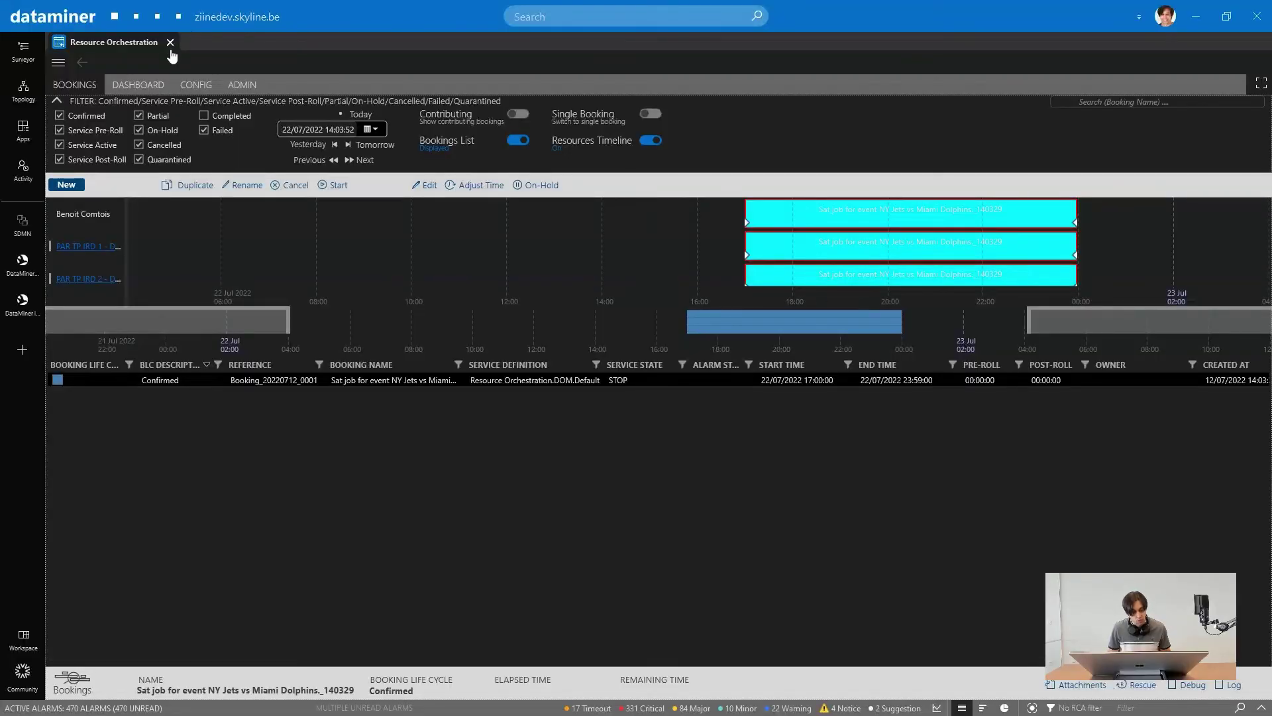
Close and reopen Resource Orchestration in DataMiner and set the timeline date to 22/07/2022
{"action": "left_click", "coordinate": [170, 42]}
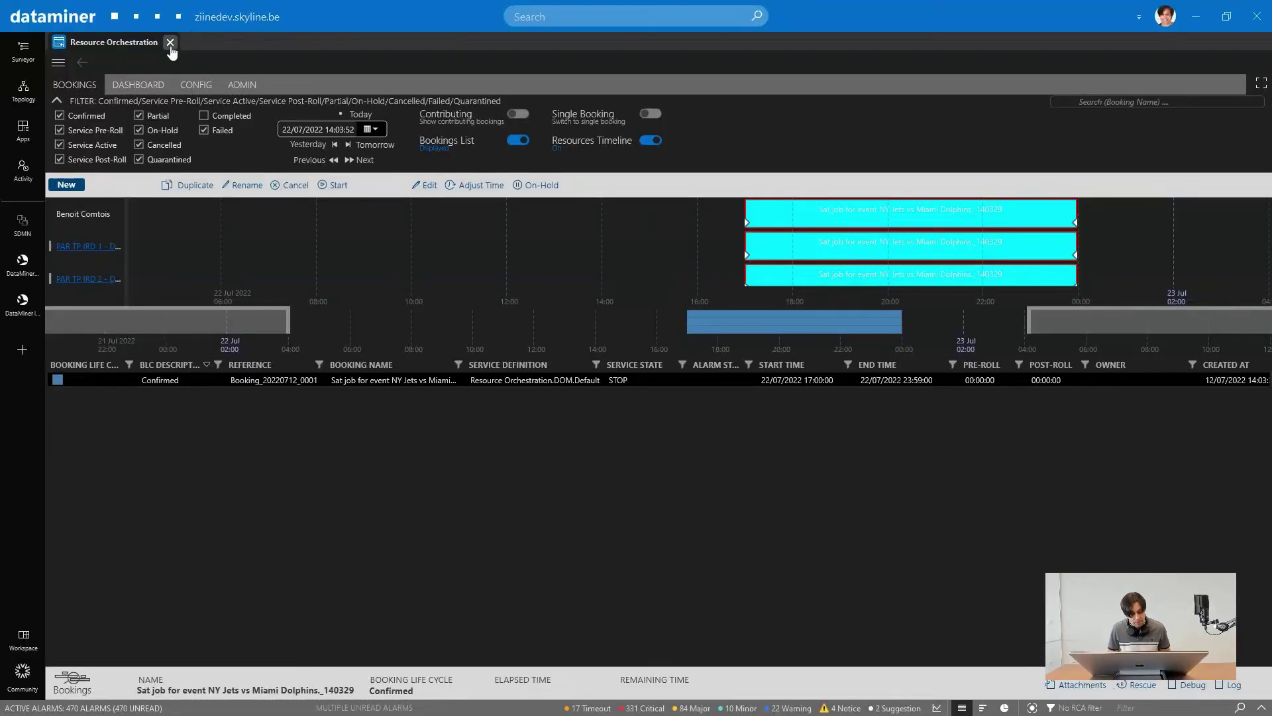
{"action": "left_click", "coordinate": [315, 185]}
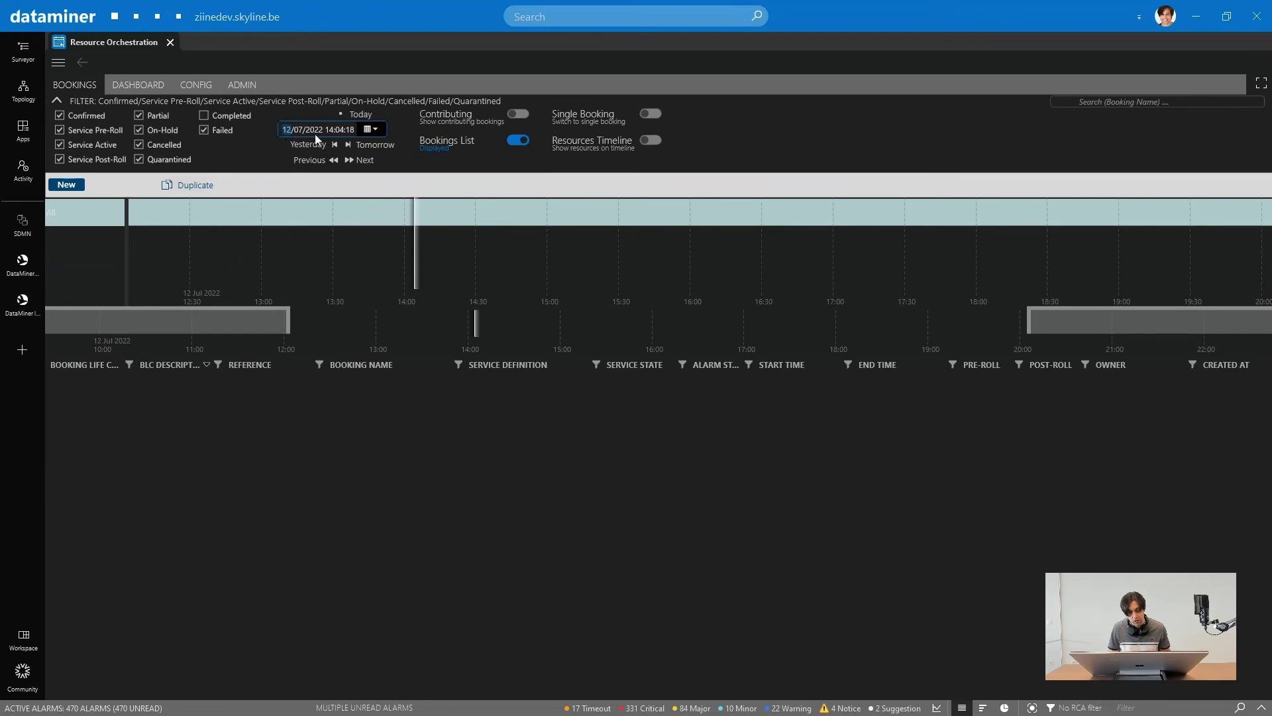
{"action": "type", "text": "2"}
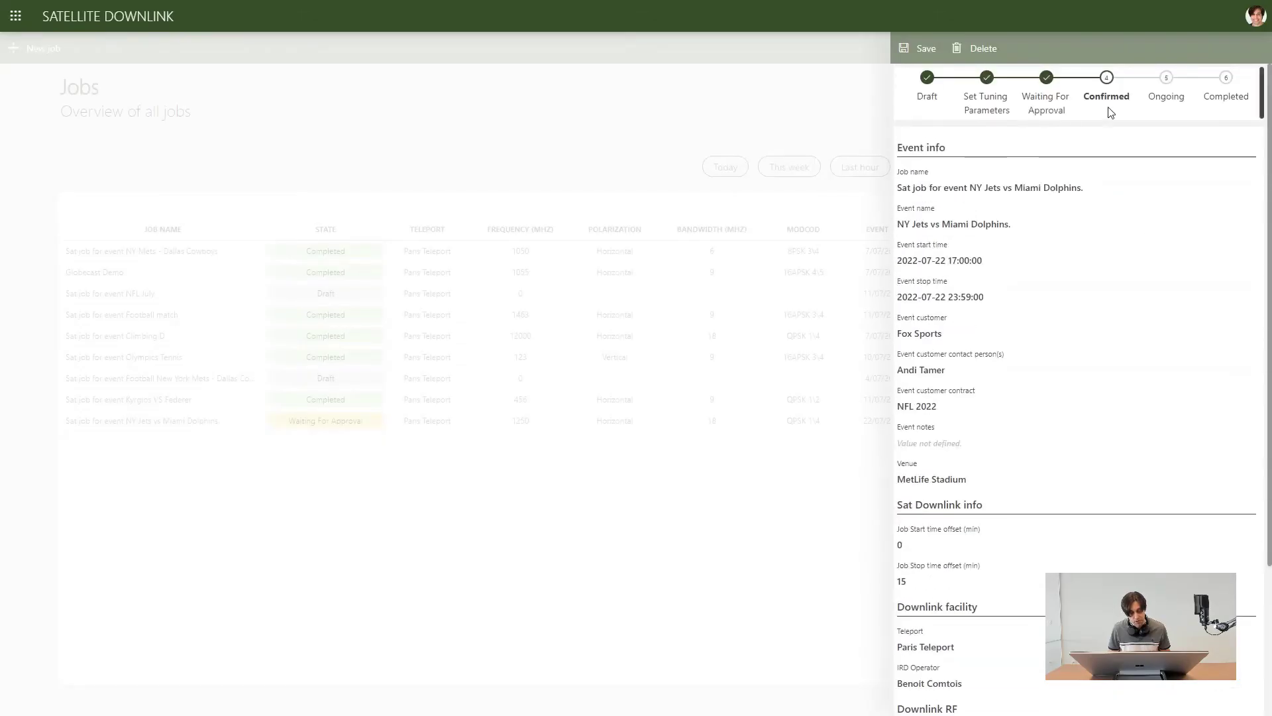
In the Satellite Downlink app, highlight the Confirmed stage in the job's progress bar and clear the highlight
{"action": "double_click", "coordinate": [1095, 97]}
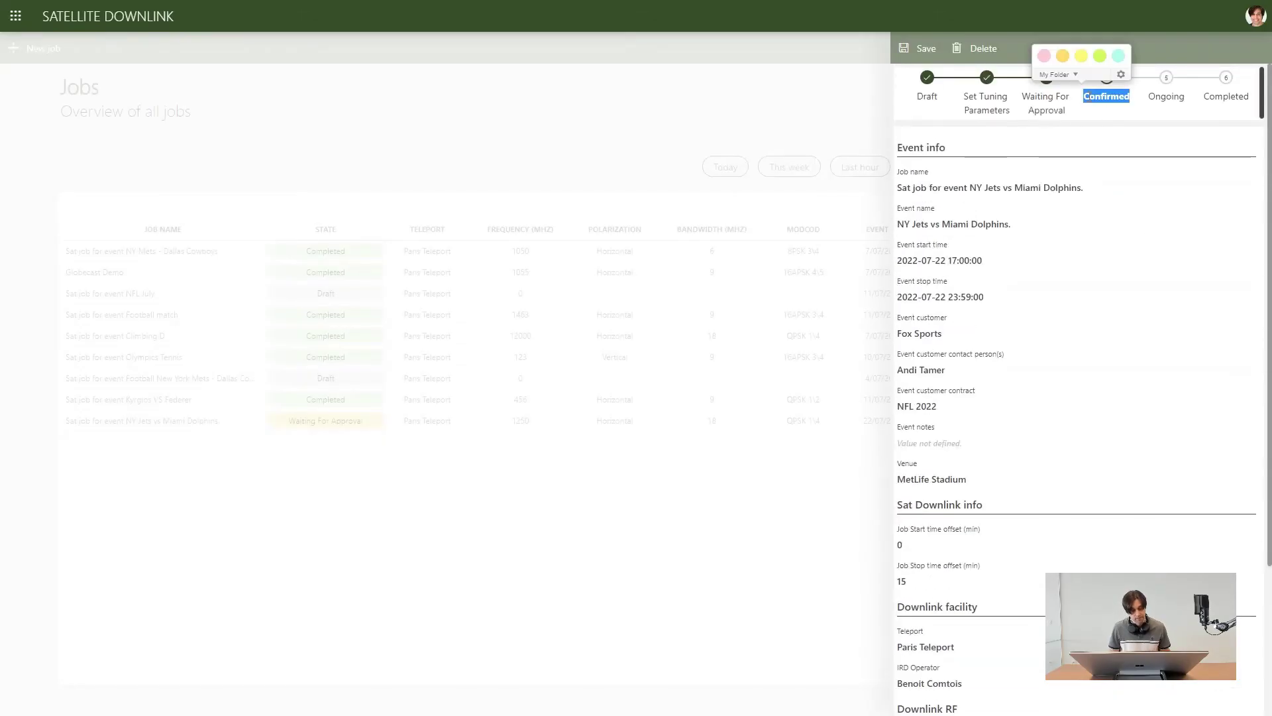
{"action": "left_click", "coordinate": [1084, 104]}
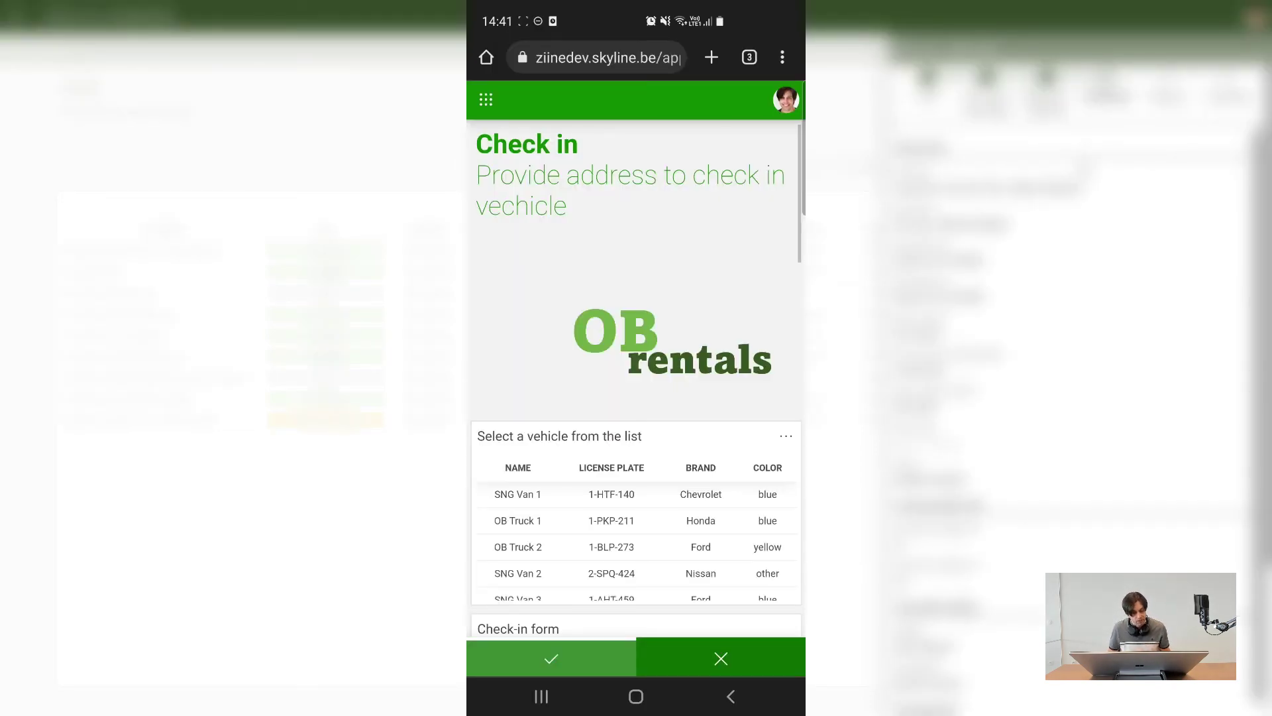
On the mobile OB rentals check-in page, select OB Truck 1 from the vehicle list and check it in on location
{"action": "scroll", "coordinate": [636, 397], "scroll_direction": "down", "scroll_amount": 3}
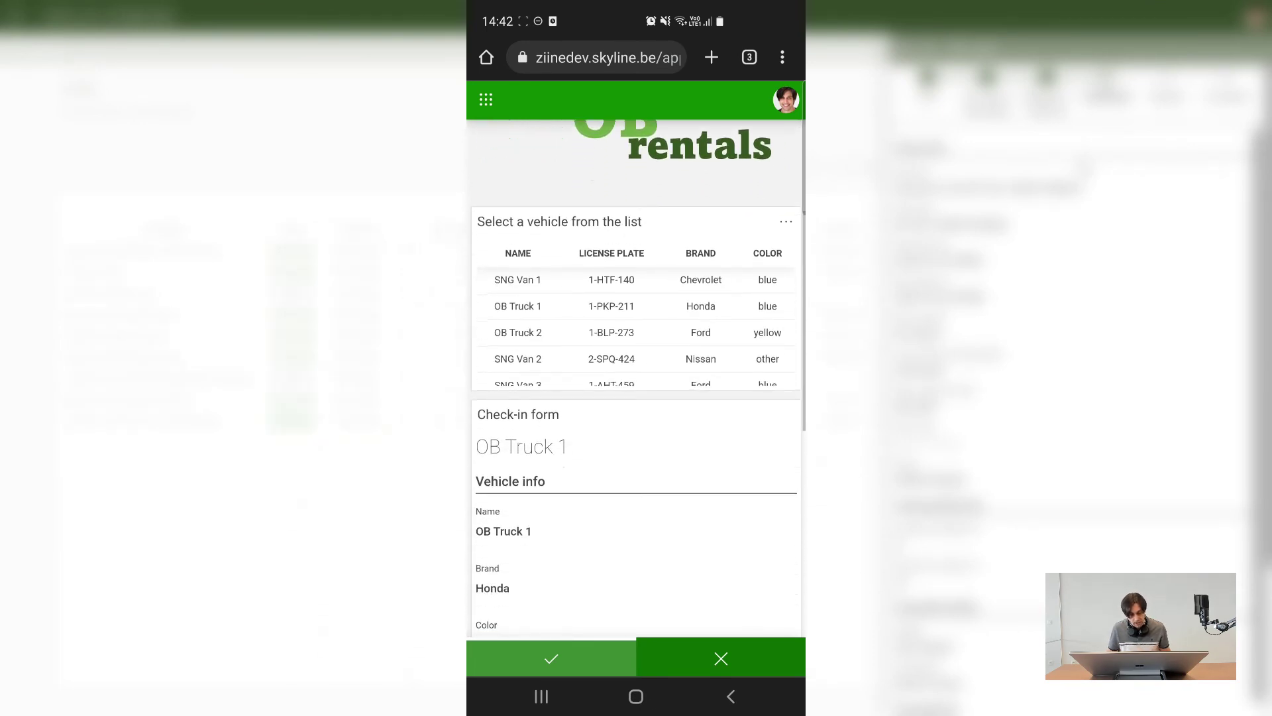
{"action": "scroll", "coordinate": [636, 376], "scroll_direction": "up", "scroll_amount": 1}
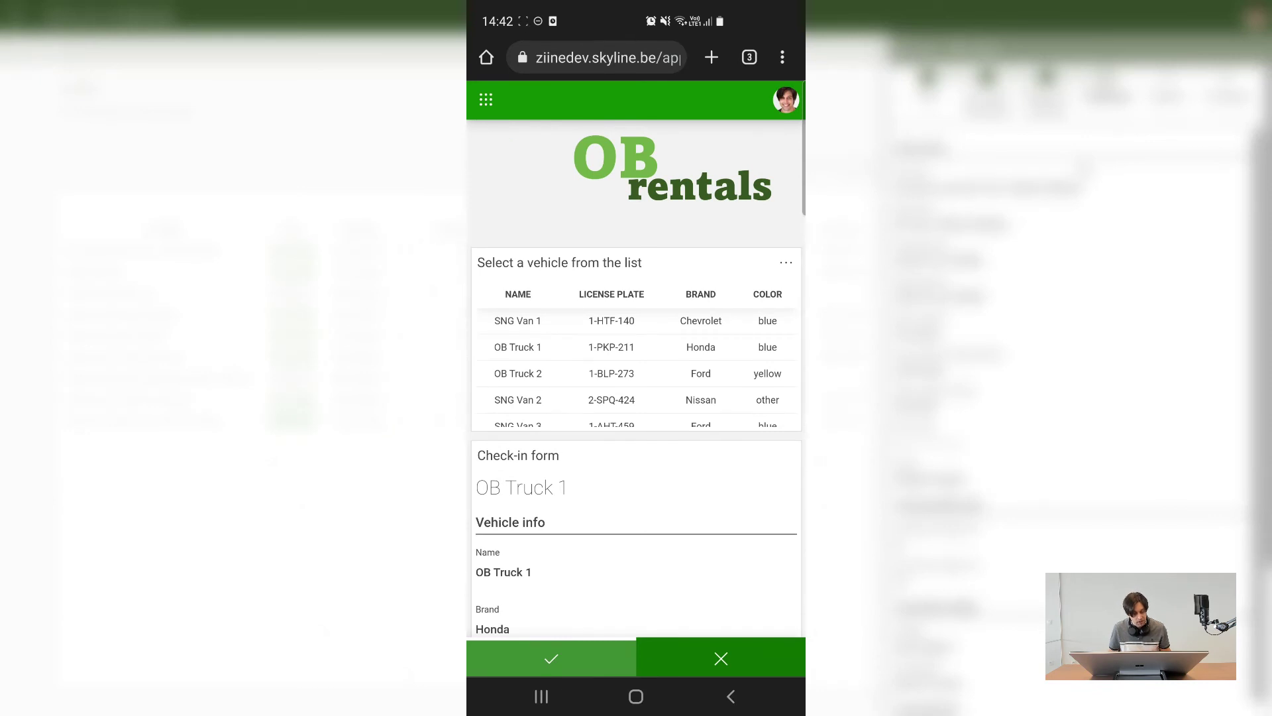
{"action": "scroll", "coordinate": [636, 368], "scroll_direction": "down", "scroll_amount": 1}
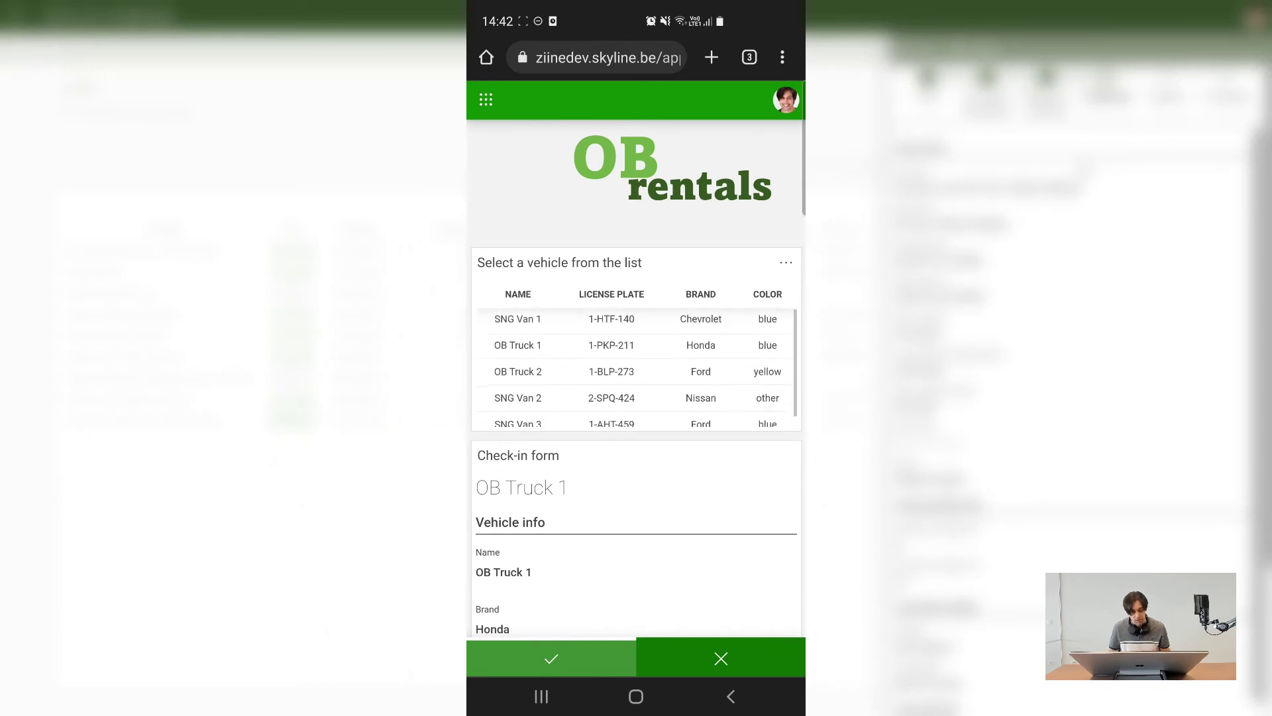
{"action": "scroll", "coordinate": [636, 556], "scroll_direction": "down", "scroll_amount": 1}
{"action": "scroll", "coordinate": [636, 556], "scroll_direction": "up", "scroll_amount": 1}
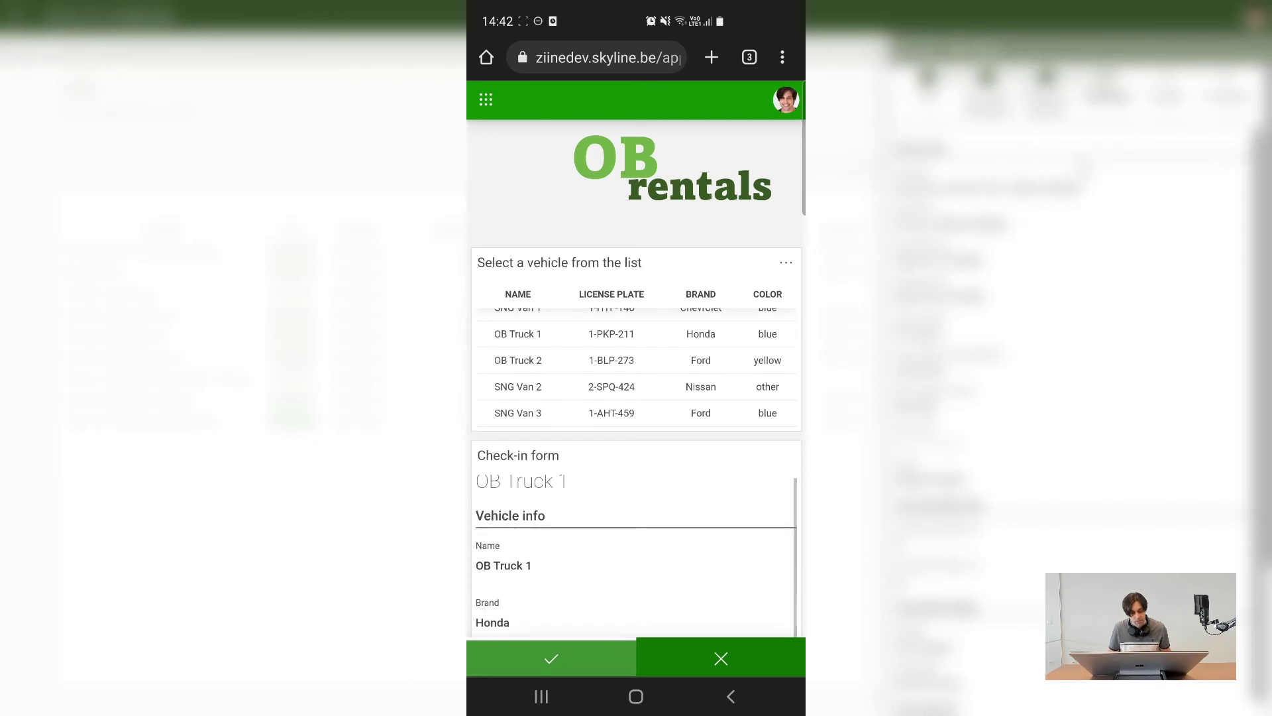
{"action": "scroll", "coordinate": [636, 371], "scroll_direction": "down", "scroll_amount": 5}
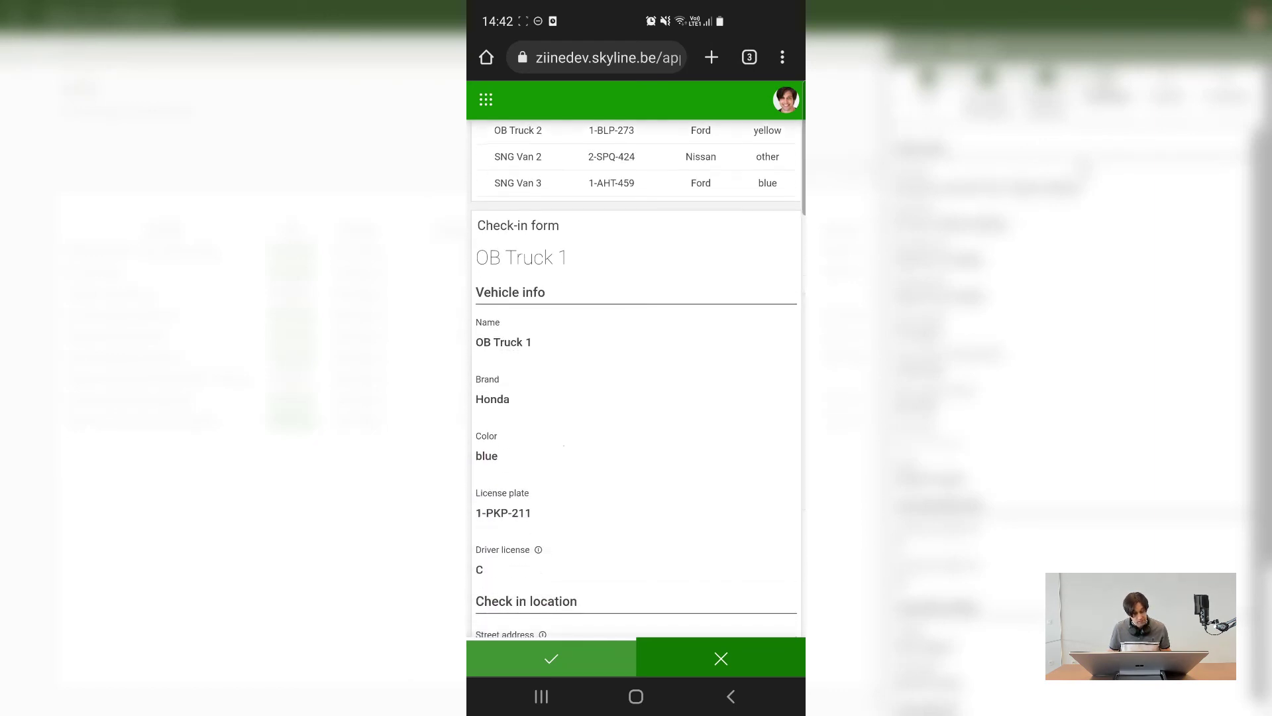
{"action": "scroll", "coordinate": [636, 464], "scroll_direction": "down", "scroll_amount": 3}
{"action": "scroll", "coordinate": [636, 464], "scroll_direction": "down", "scroll_amount": 5}
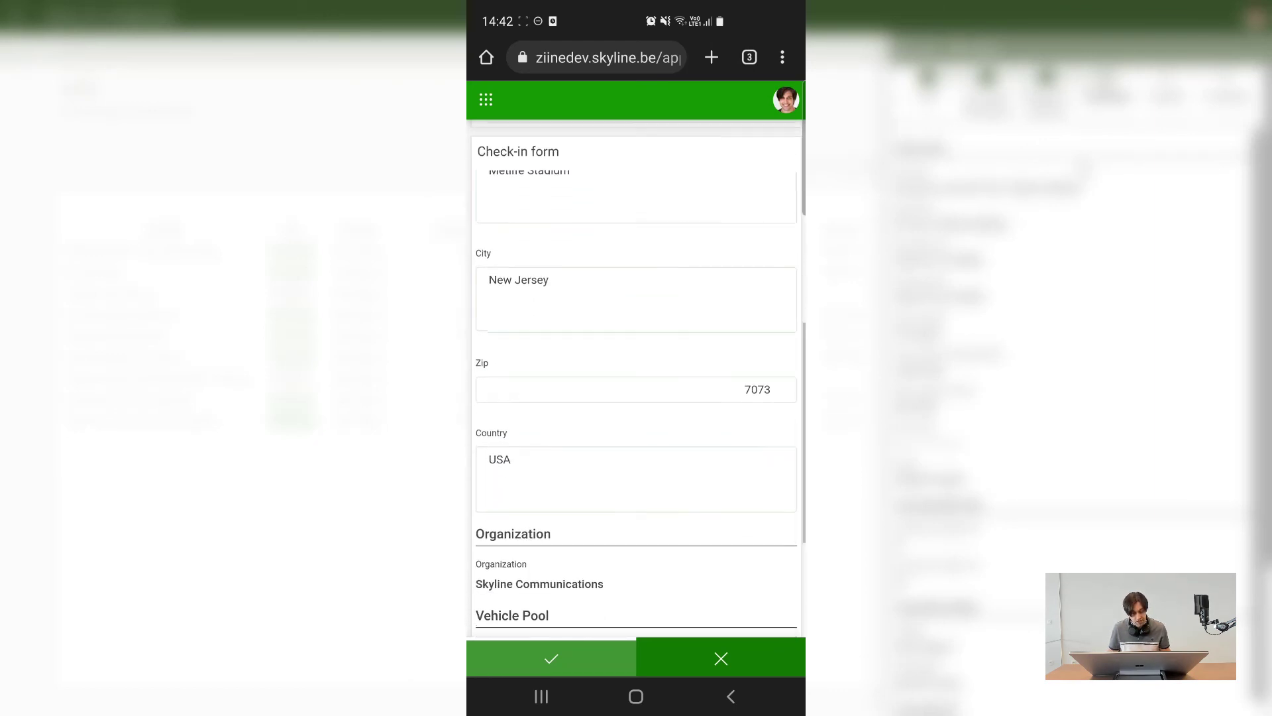
{"action": "scroll", "coordinate": [636, 397], "scroll_direction": "down", "scroll_amount": 3}
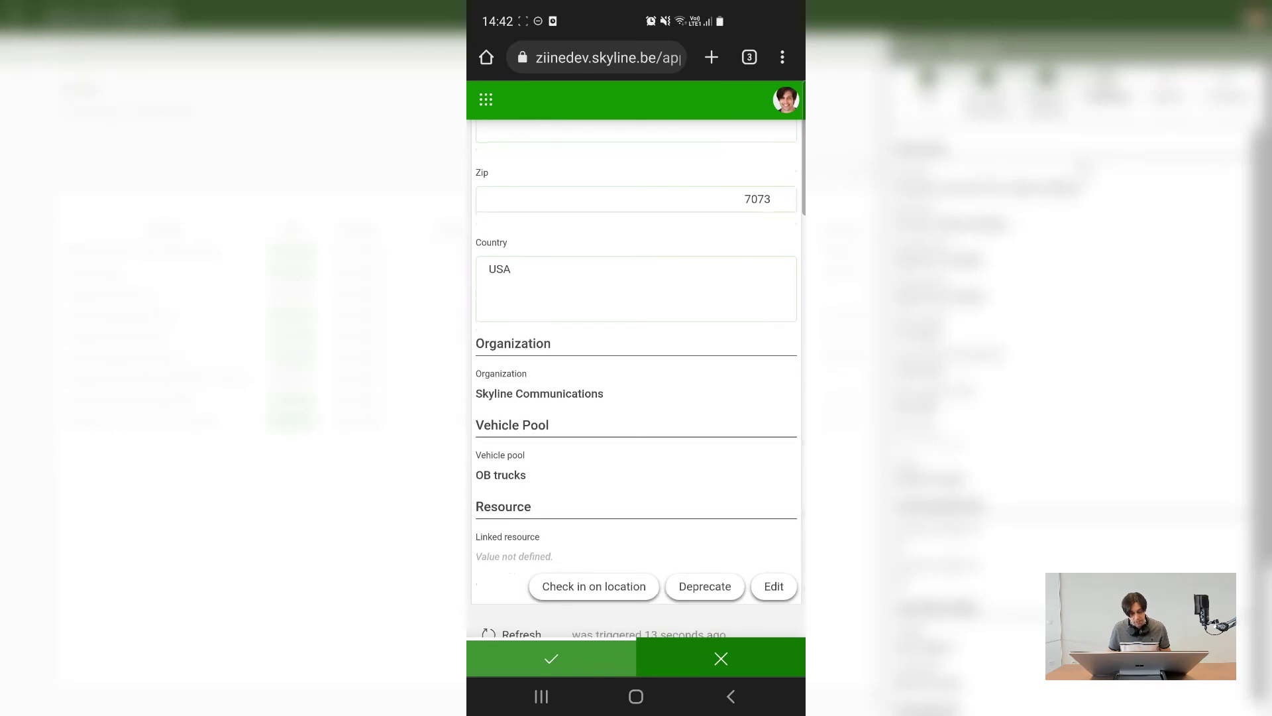
{"action": "left_click", "coordinate": [594, 555]}
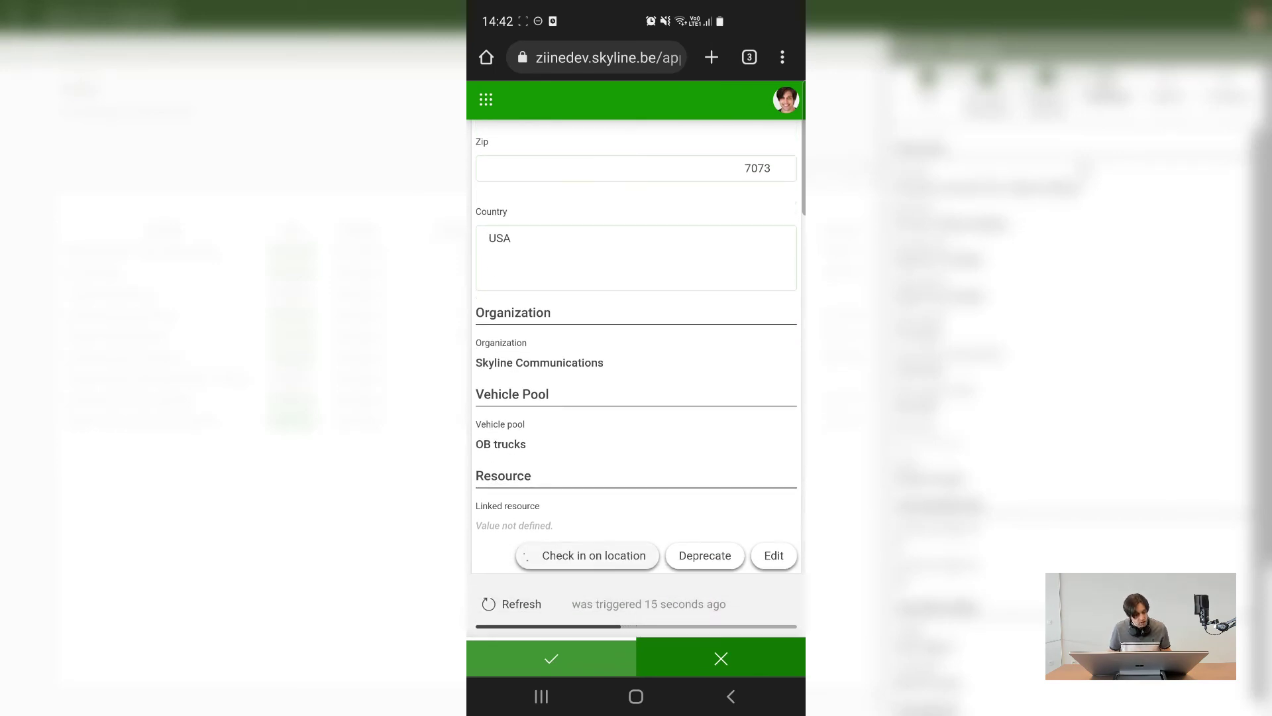